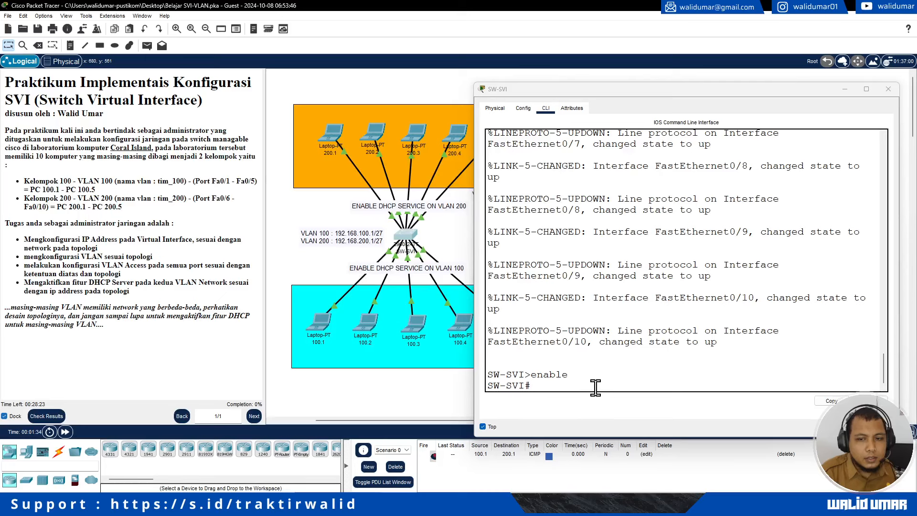
{"action": "left_click", "coordinate": [594, 387]}
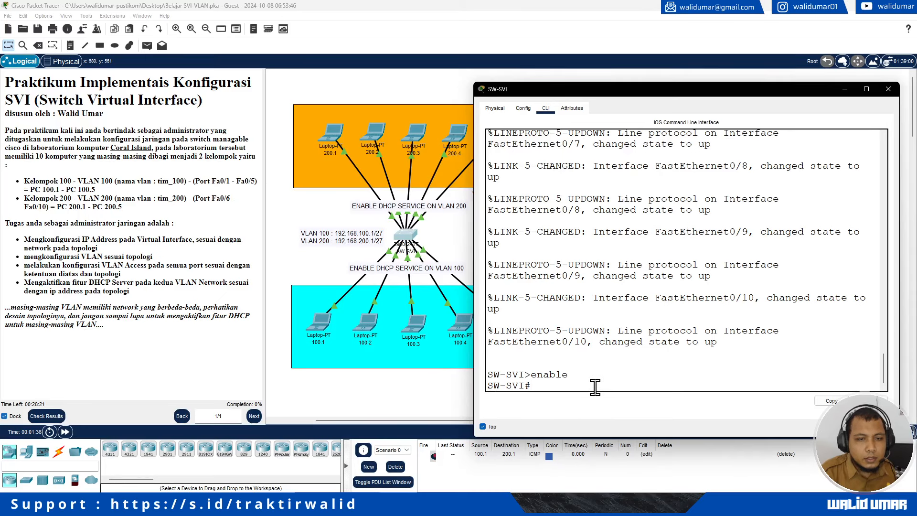
{"action": "type", "text": "confnt"}
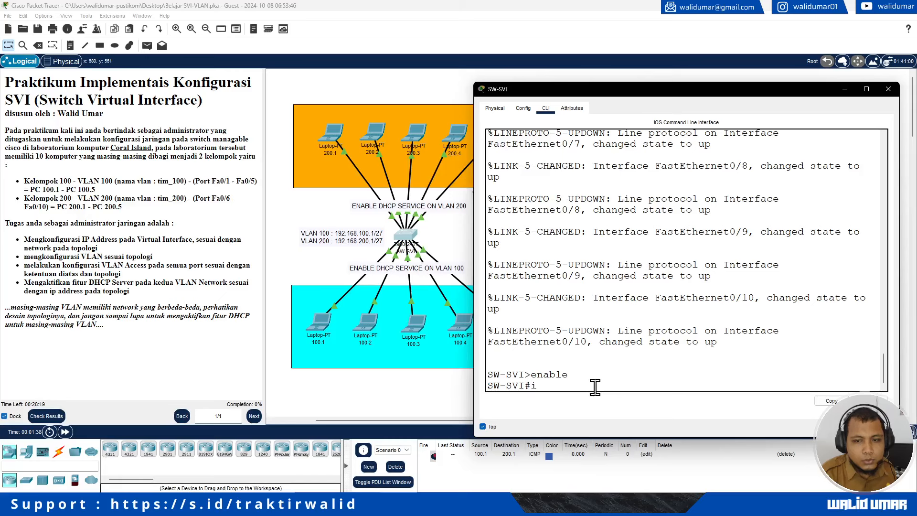
{"action": "key", "text": "Return"}
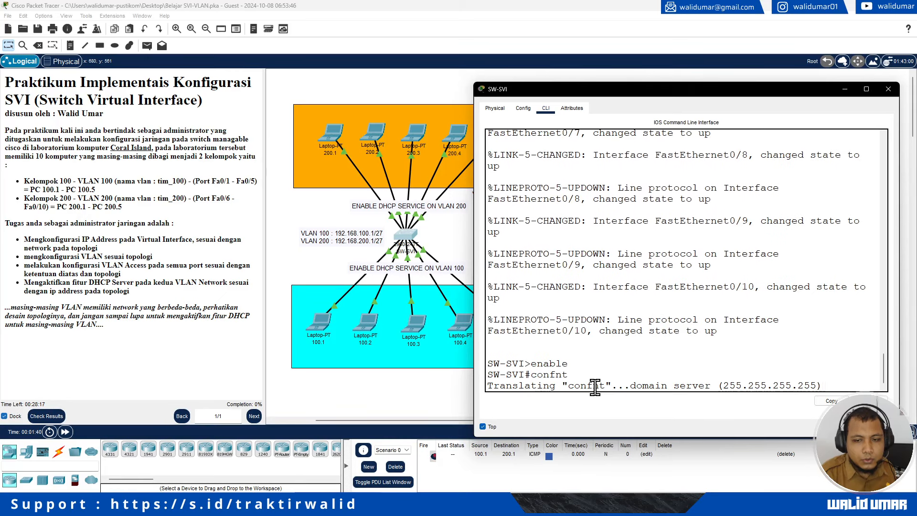
{"action": "left_click", "coordinate": [65, 433]}
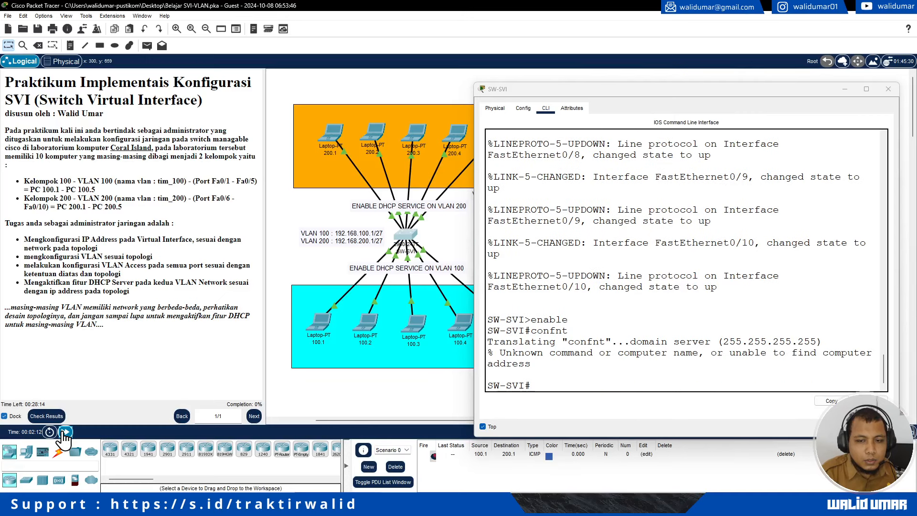
Step: Enter global configuration mode on SW-SVI and create VLAN 100 with the name tim_100, returning to global configuration
{"action": "left_click", "coordinate": [640, 385]}
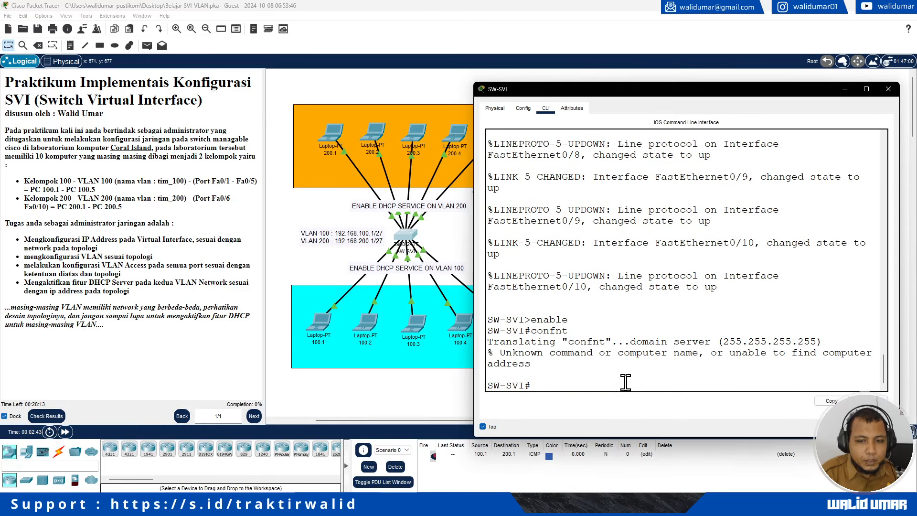
{"action": "type", "text": "conf t"}
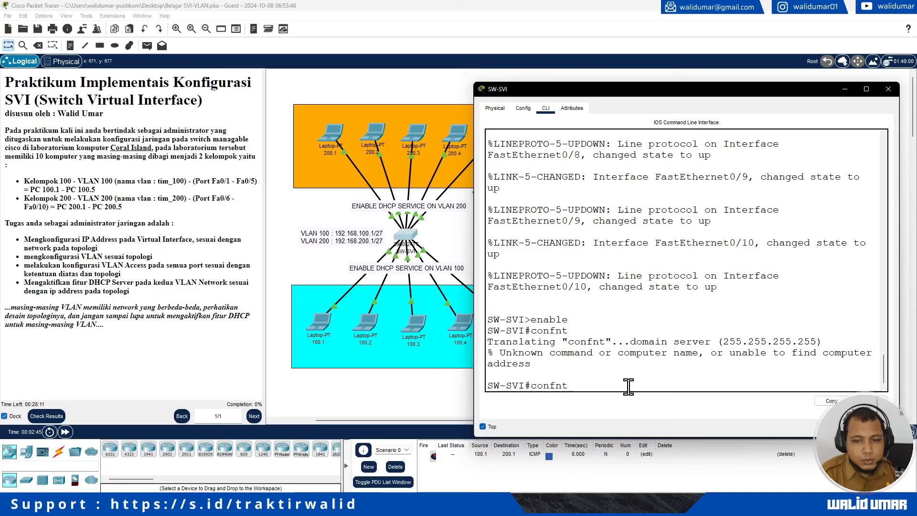
{"action": "key", "text": "Return"}
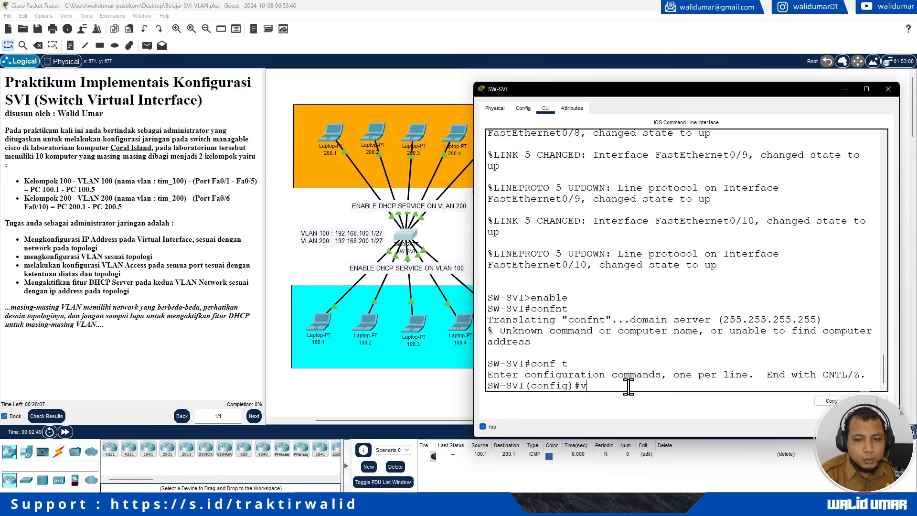
{"action": "type", "text": "vlan 100"}
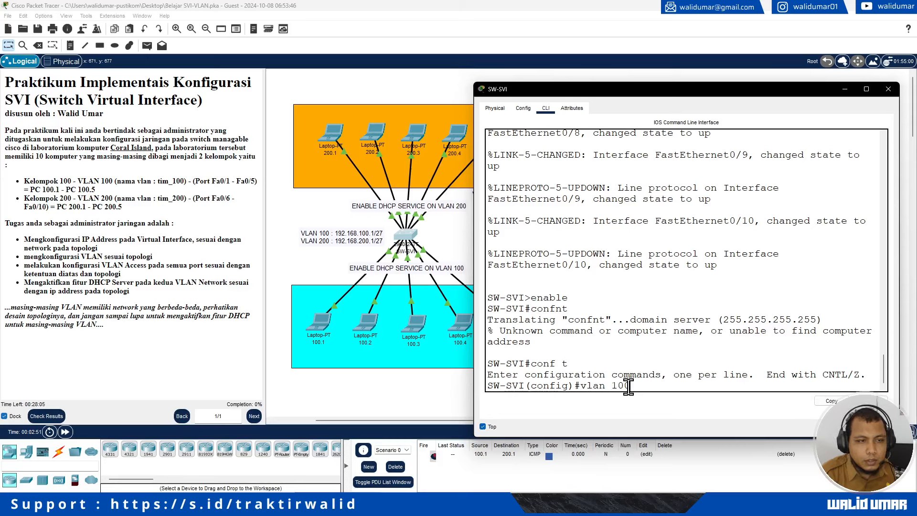
{"action": "key", "text": "Return"}
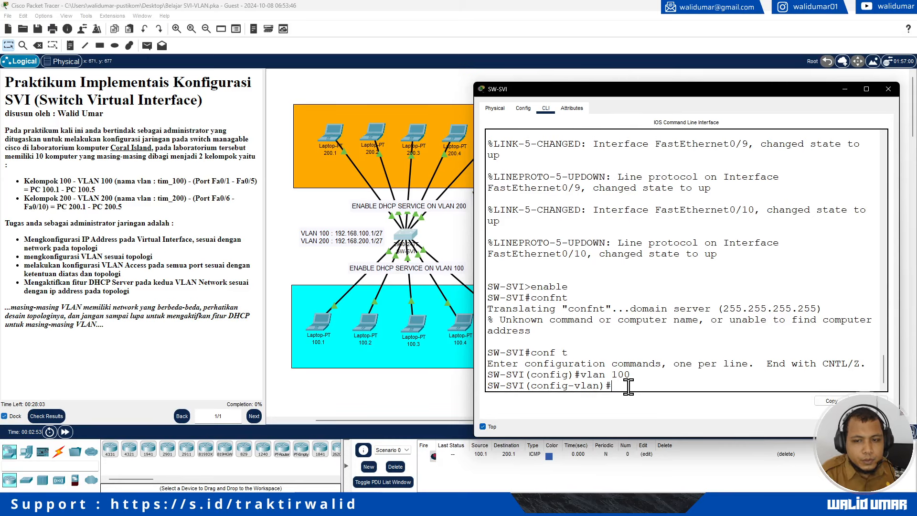
{"action": "type", "text": "name tim"}
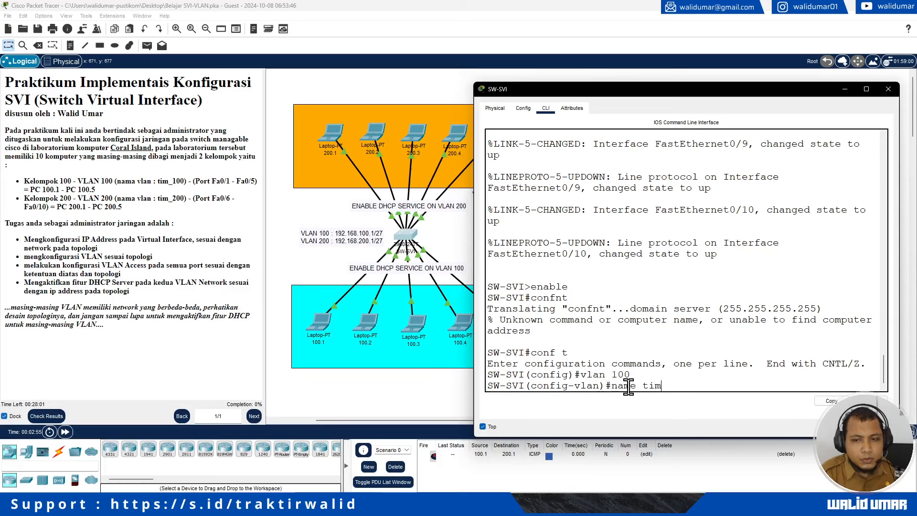
{"action": "type", "text": "_100"}
{"action": "key", "text": "Return"}
{"action": "type", "text": "e"}
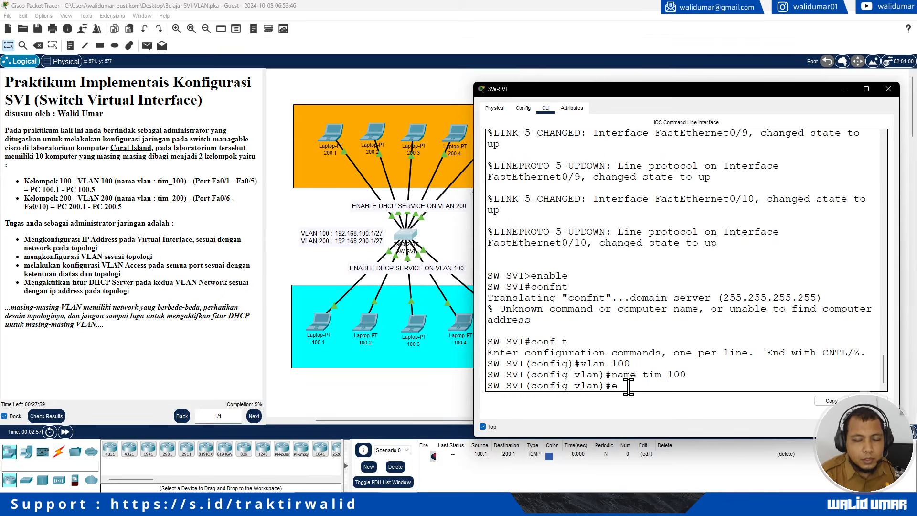
{"action": "type", "text": "xit"}
{"action": "key", "text": "Return"}
Step: Create VLAN 200 with the name tim_200 and return to global configuration mode
{"action": "type", "text": "vla"}
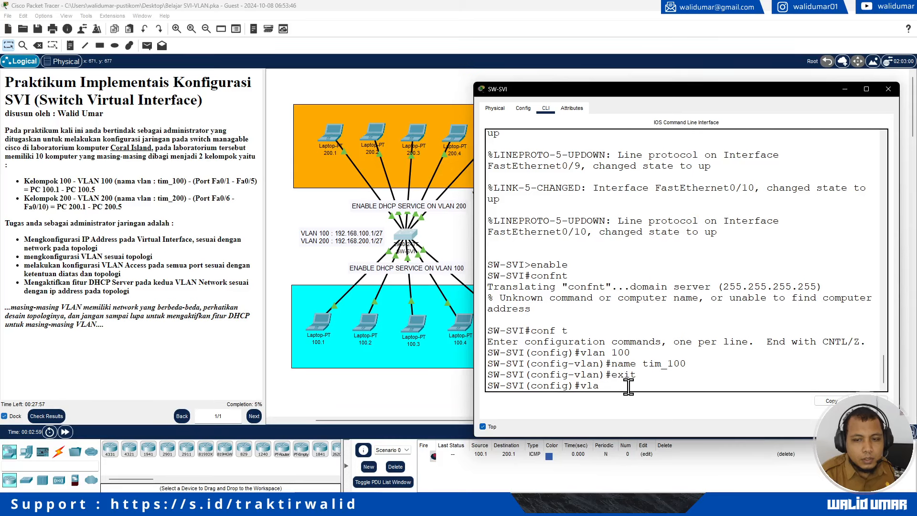
{"action": "type", "text": "n 200"}
{"action": "key", "text": "Return"}
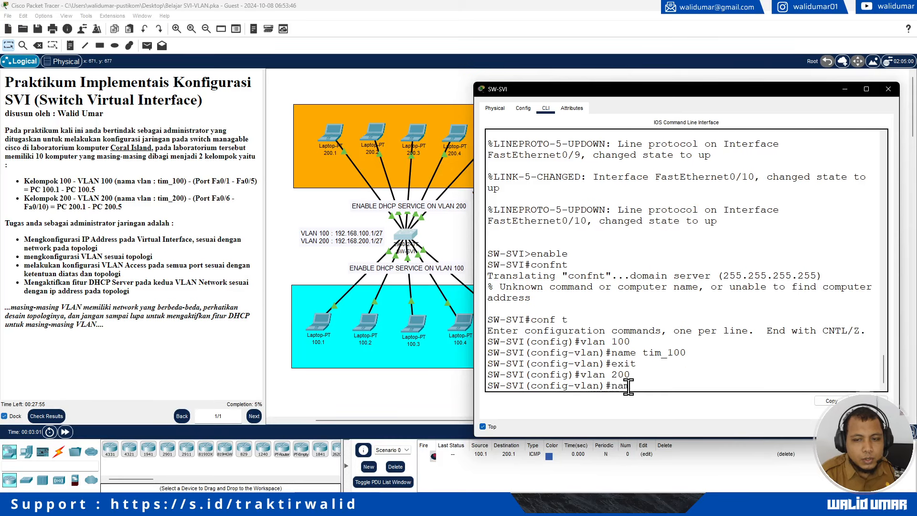
{"action": "type", "text": "name tim_200"}
{"action": "key", "text": "Return"}
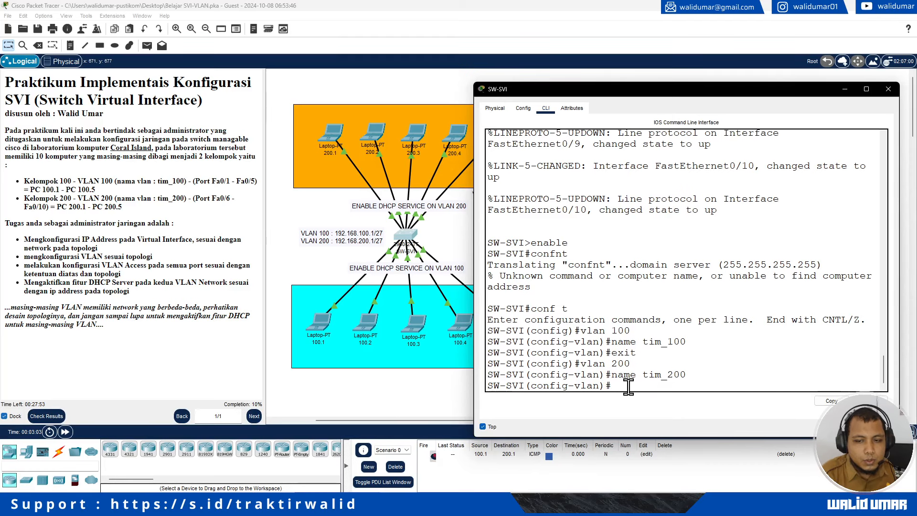
{"action": "type", "text": "exi"}
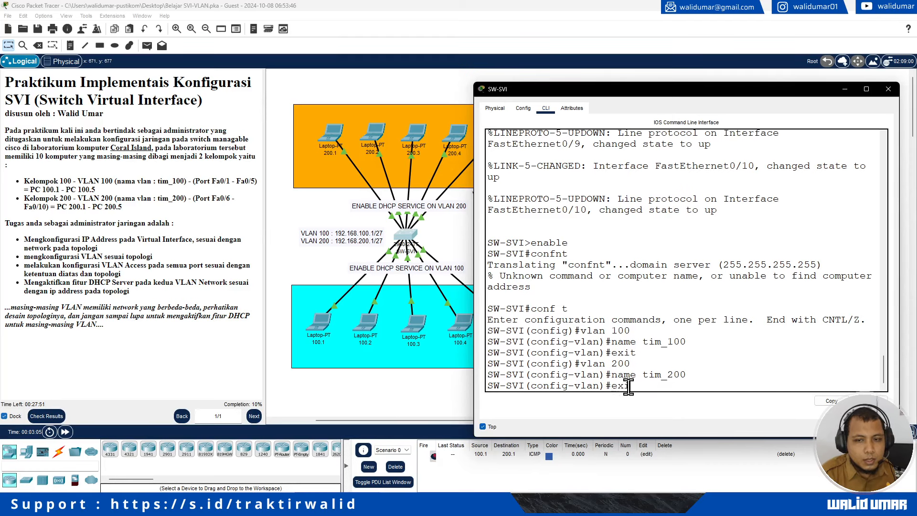
{"action": "type", "text": "t"}
{"action": "key", "text": "Return"}
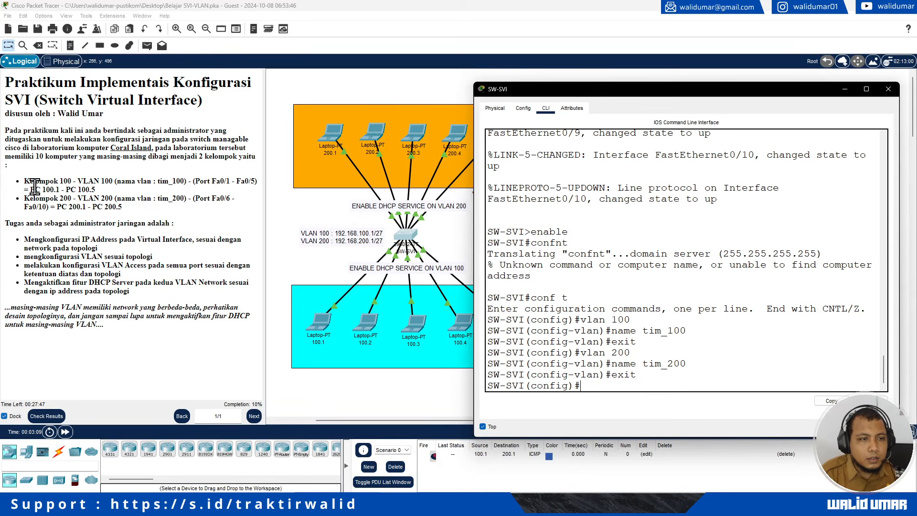
Step: Select the interface range fa0/1-5 assigned to group 100 and set its switchport mode to access
{"action": "left_click_drag", "start_coordinate": [194, 182], "coordinate": [253, 193]}
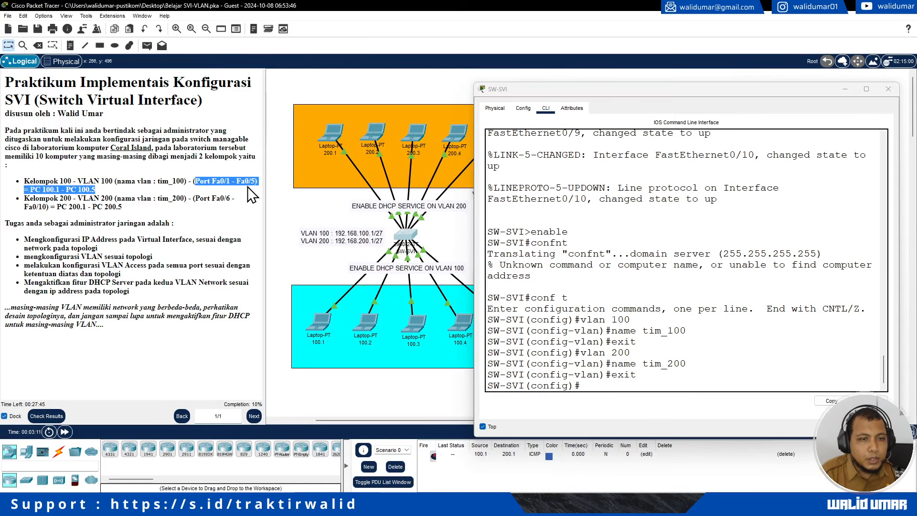
{"action": "left_click", "coordinate": [162, 192]}
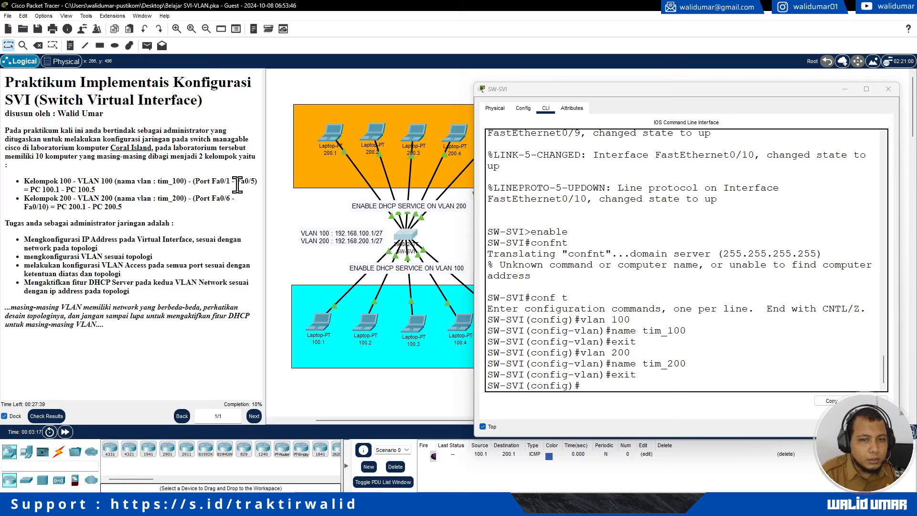
{"action": "left_click", "coordinate": [636, 383]}
{"action": "type", "text": "int range fa0"}
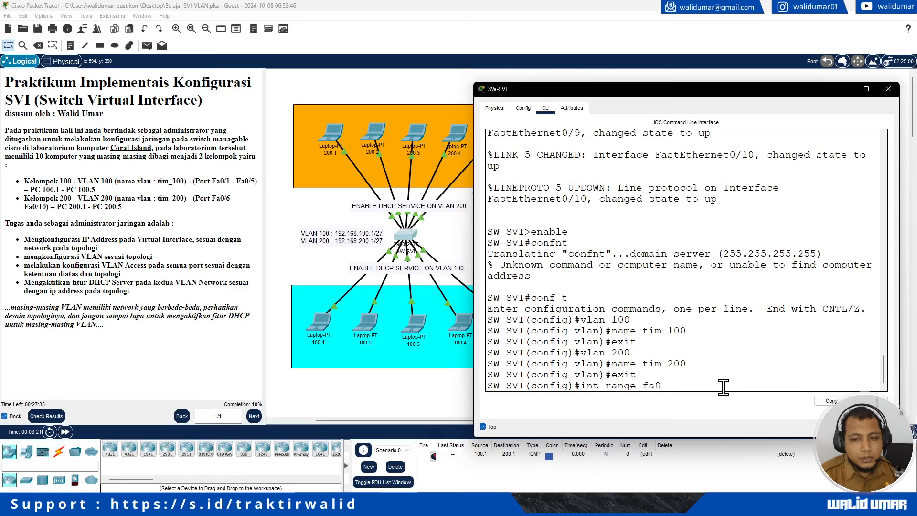
{"action": "type", "text": "/1-5"}
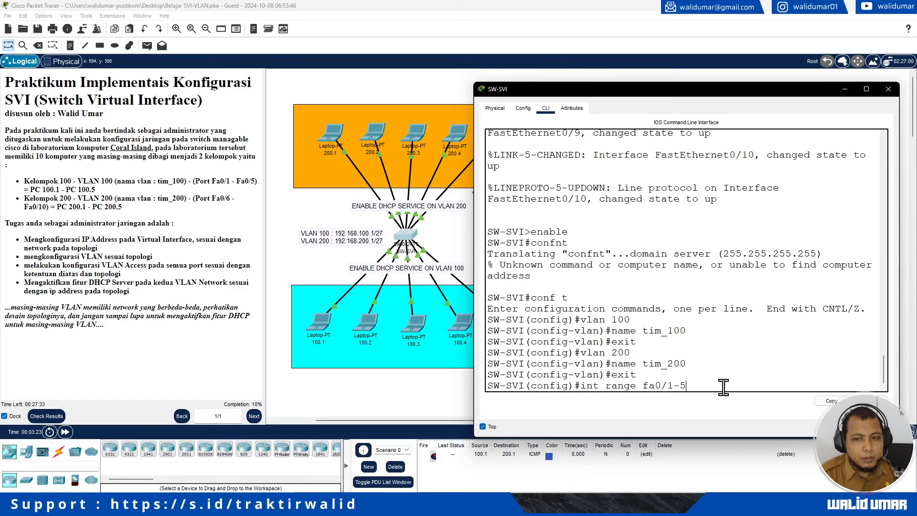
{"action": "key", "text": "Return"}
{"action": "type", "text": "switch mode"}
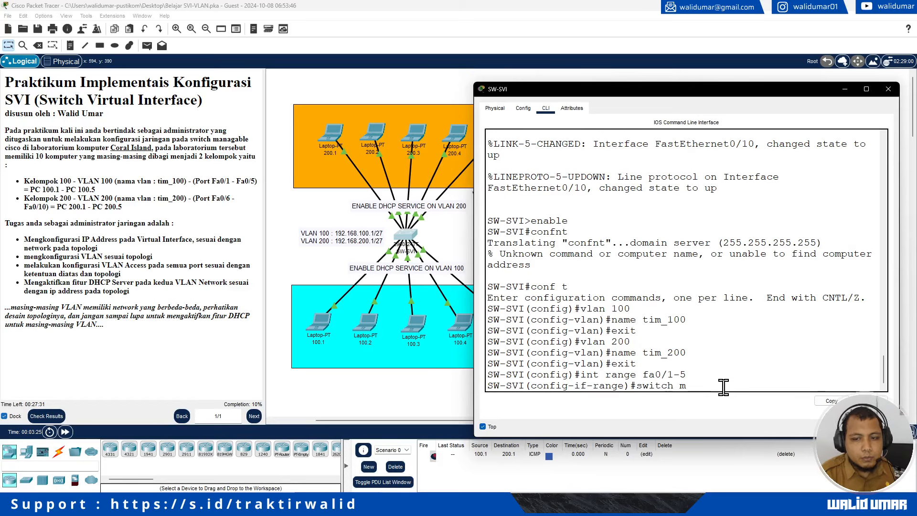
{"action": "key", "text": "BackSpace"}
{"action": "key", "text": "BackSpace"}
{"action": "key", "text": "BackSpace"}
{"action": "type", "text": "o"}
{"action": "key", "text": "Tab"}
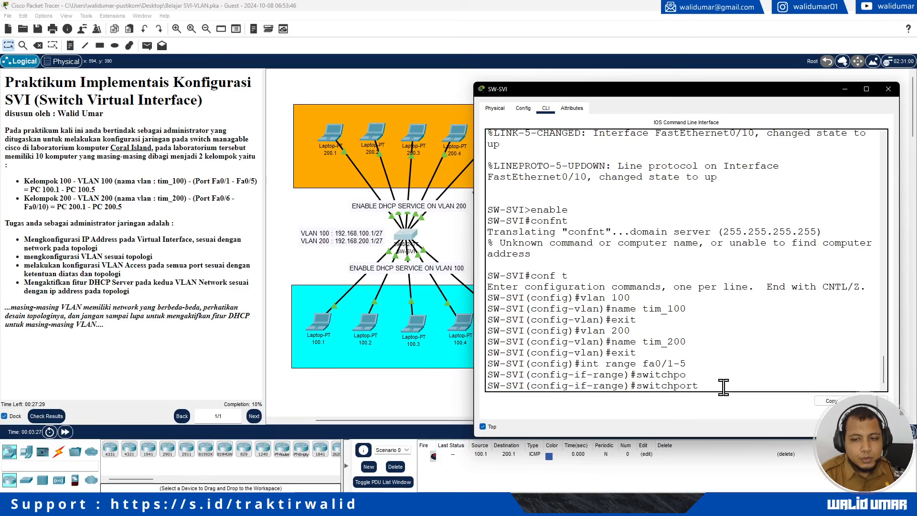
{"action": "type", "text": "mode access"}
{"action": "key", "text": "Return"}
Step: Assign the fa0/1-5 ports to access VLAN 100 and leave the interface range configuration
{"action": "type", "text": "swi"}
{"action": "key", "text": "Tab"}
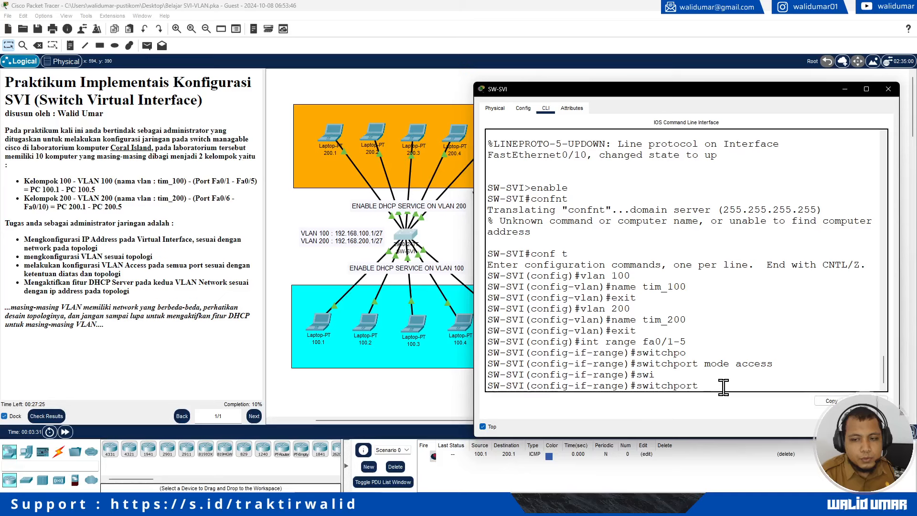
{"action": "type", "text": "ac"}
{"action": "key", "text": "Tab"}
{"action": "type", "text": "vl"}
{"action": "key", "text": "Tab"}
{"action": "type", "text": "100"}
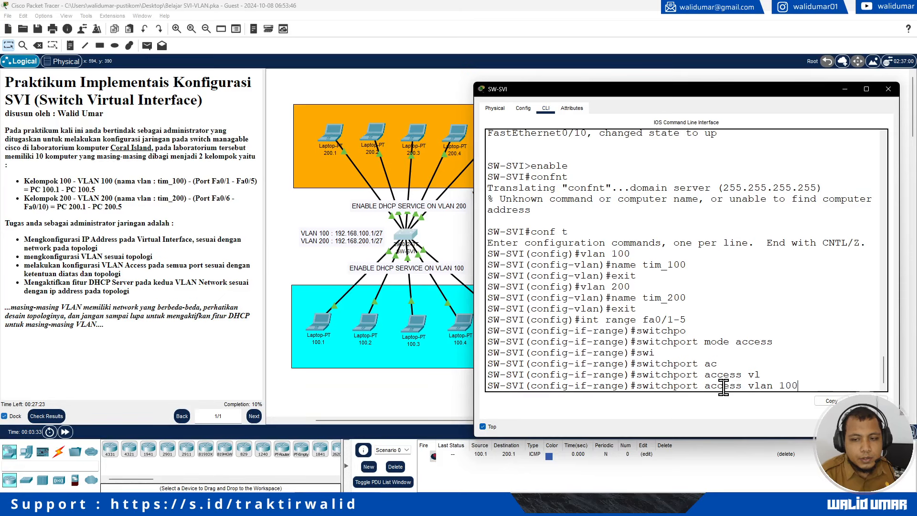
{"action": "key", "text": "Return"}
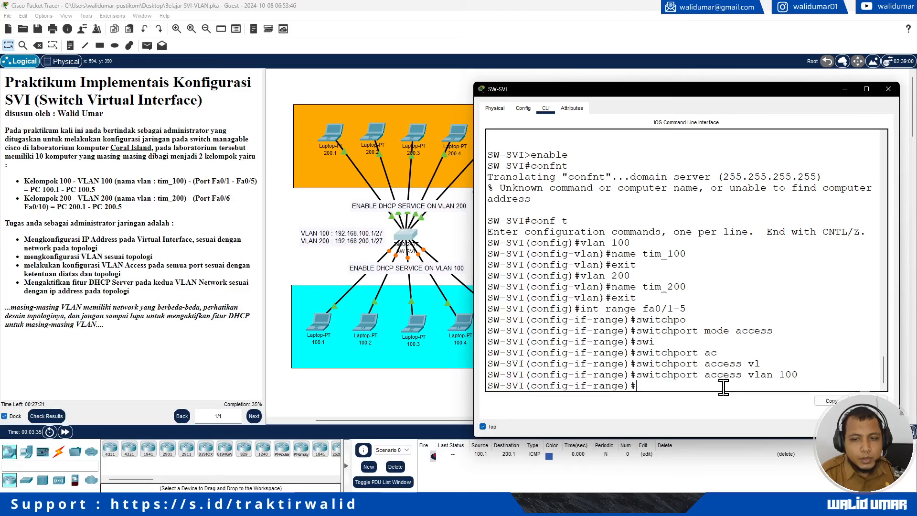
{"action": "type", "text": "exi"}
{"action": "key", "text": "Return"}
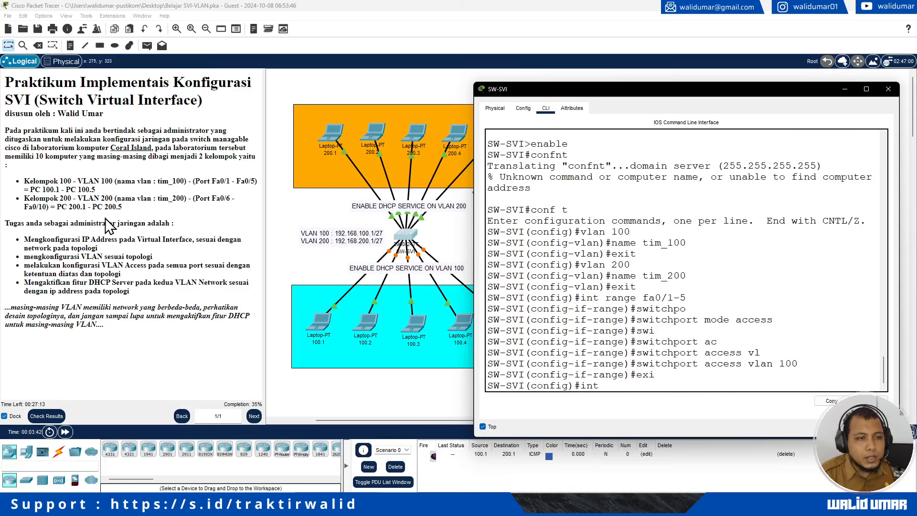
Step: Select the interface range fa0/6-10 and set its switchport mode to access
{"action": "type", "text": "int ra"}
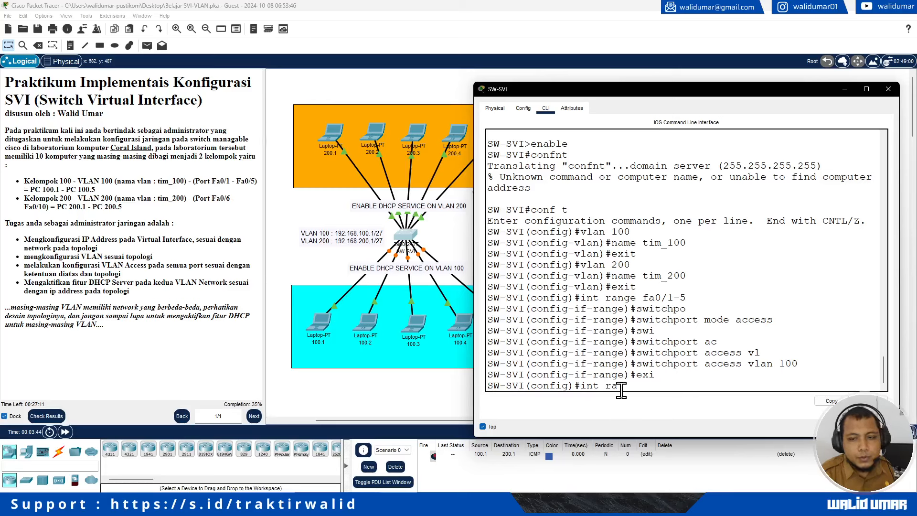
{"action": "type", "text": "nge fa0/6-10"}
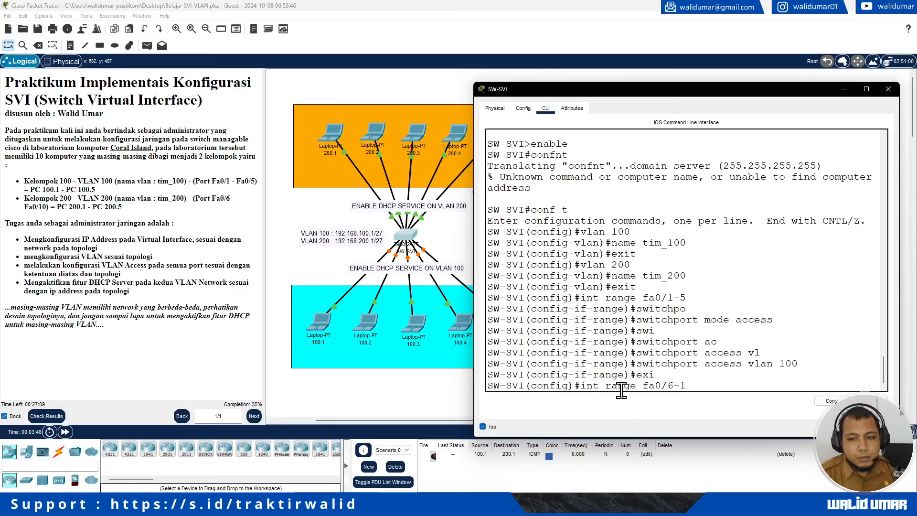
{"action": "key", "text": "Return"}
{"action": "type", "text": "swi"}
{"action": "key", "text": "Tab"}
{"action": "type", "text": "mo"}
{"action": "key", "text": "Tab"}
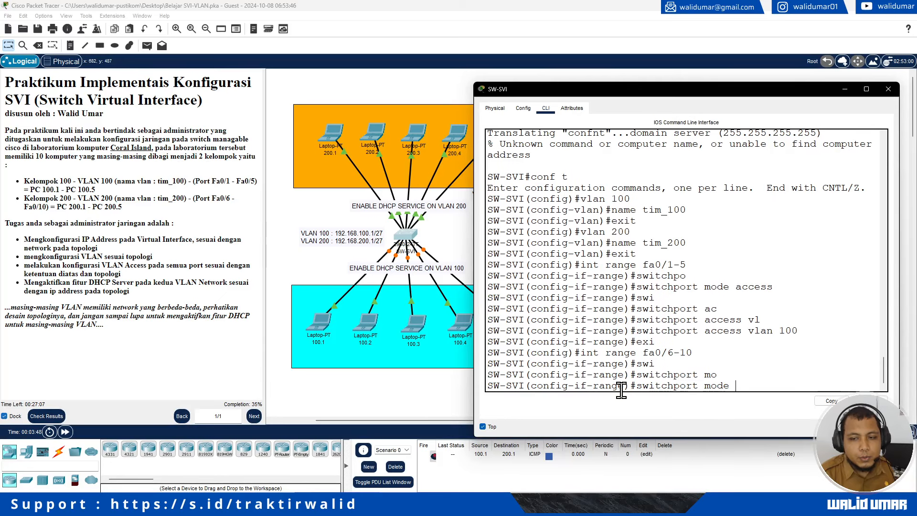
{"action": "type", "text": "ac"}
{"action": "key", "text": "Tab"}
{"action": "key", "text": "Return"}
Step: Assign the fa0/6-10 ports to access VLAN 200 and leave the interface range configuration
{"action": "type", "text": "swi"}
{"action": "key", "text": "Tab"}
{"action": "type", "text": "ac"}
{"action": "key", "text": "Tab"}
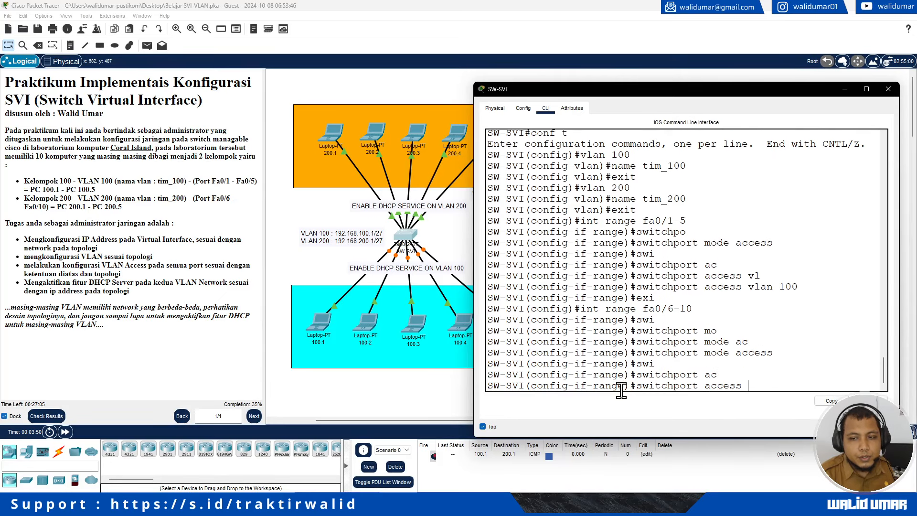
{"action": "type", "text": "vl"}
{"action": "key", "text": "Tab"}
{"action": "type", "text": "200"}
{"action": "key", "text": "Return"}
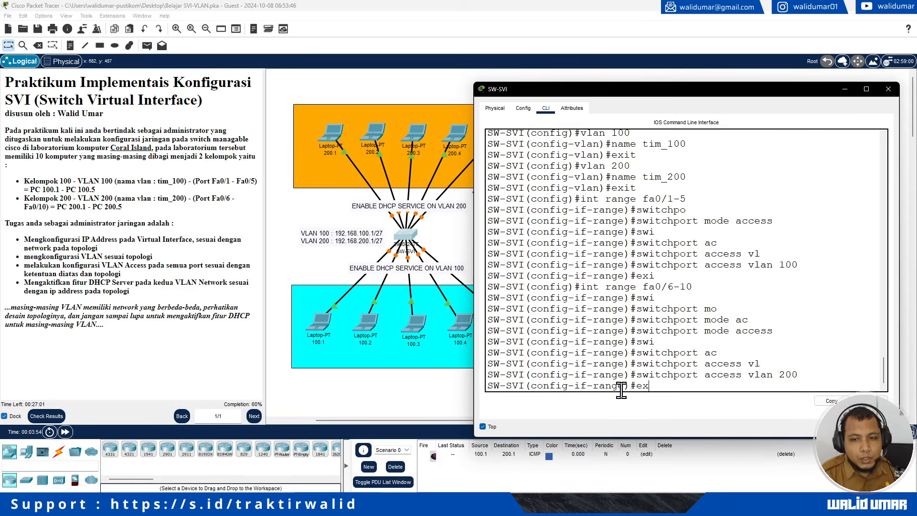
{"action": "type", "text": "exit"}
{"action": "key", "text": "Return"}
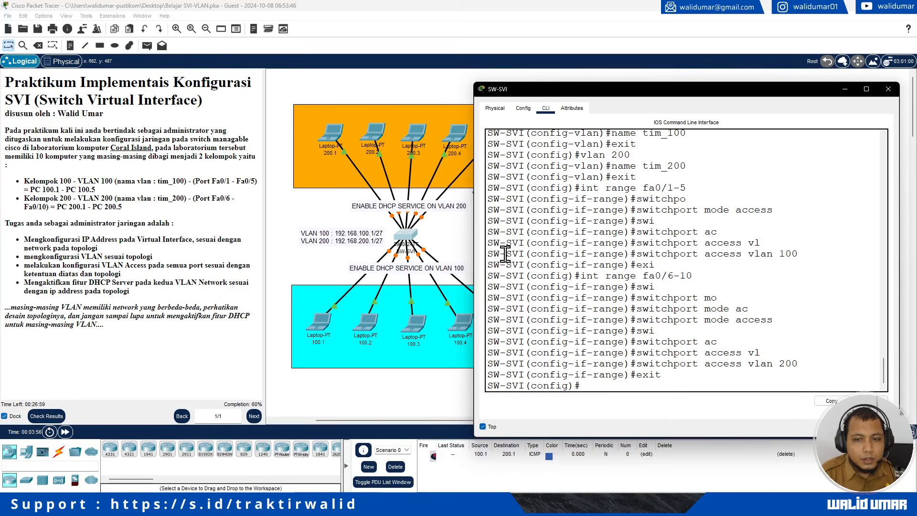
{"action": "left_click_drag", "start_coordinate": [507, 253], "coordinate": [606, 376]}
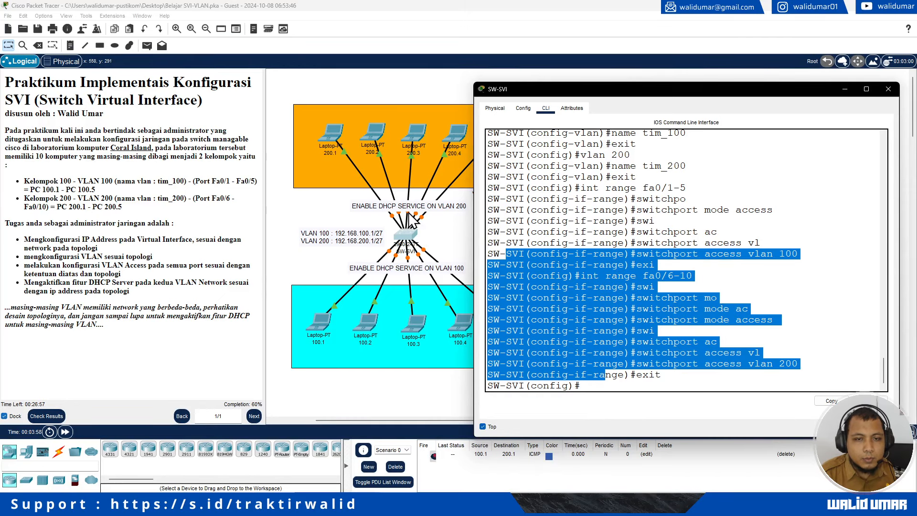
{"action": "left_click", "coordinate": [447, 209]}
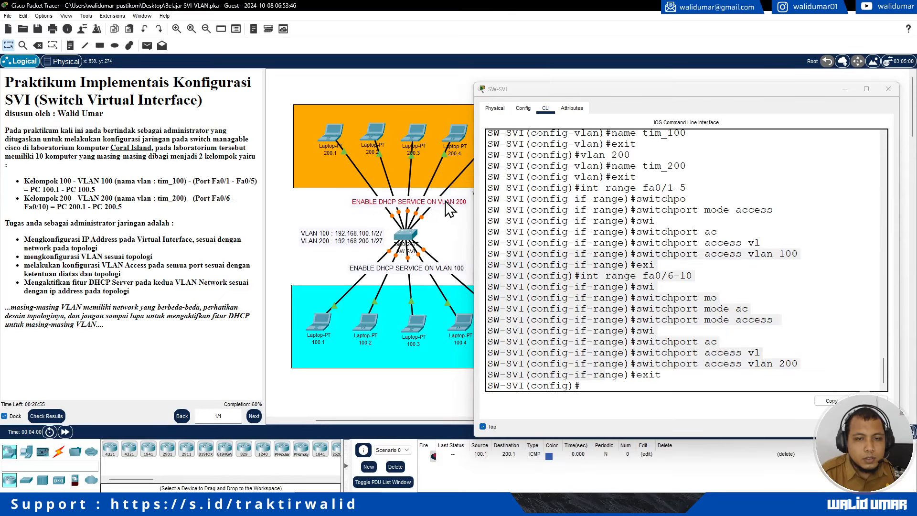
{"action": "left_click", "coordinate": [454, 229]}
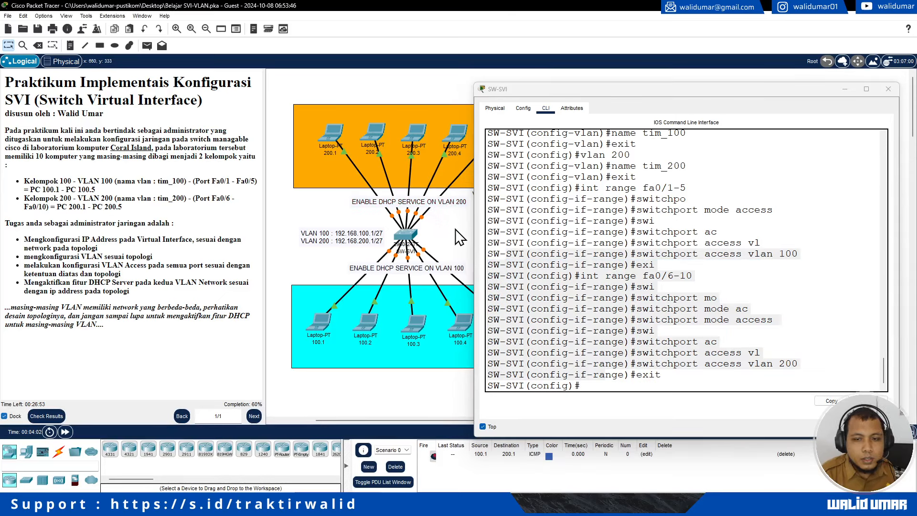
Step: Create the virtual interface for VLAN 100 and enter its interface configuration
{"action": "left_click", "coordinate": [597, 378]}
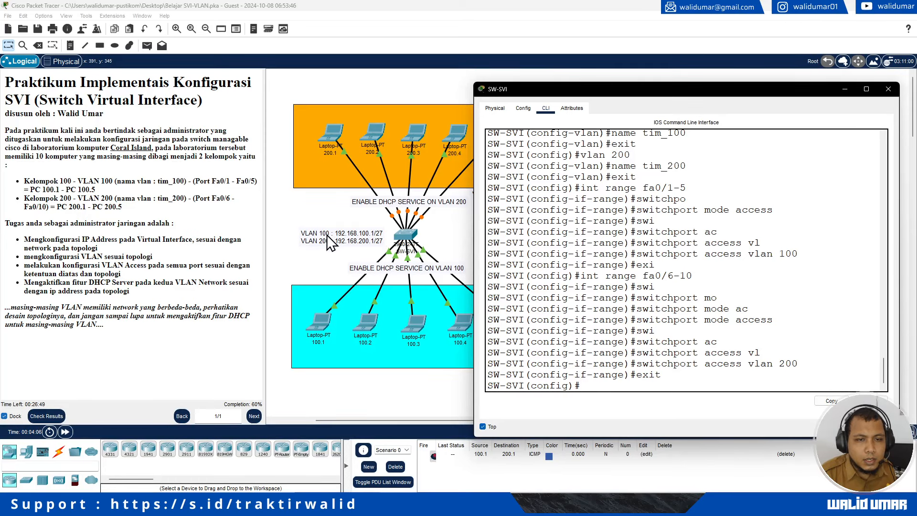
{"action": "left_click", "coordinate": [314, 219]}
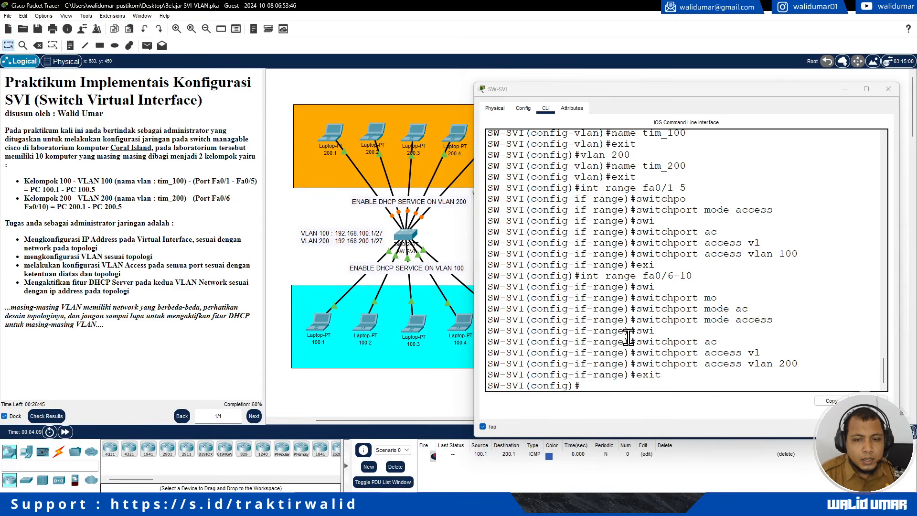
{"action": "left_click", "coordinate": [590, 390]}
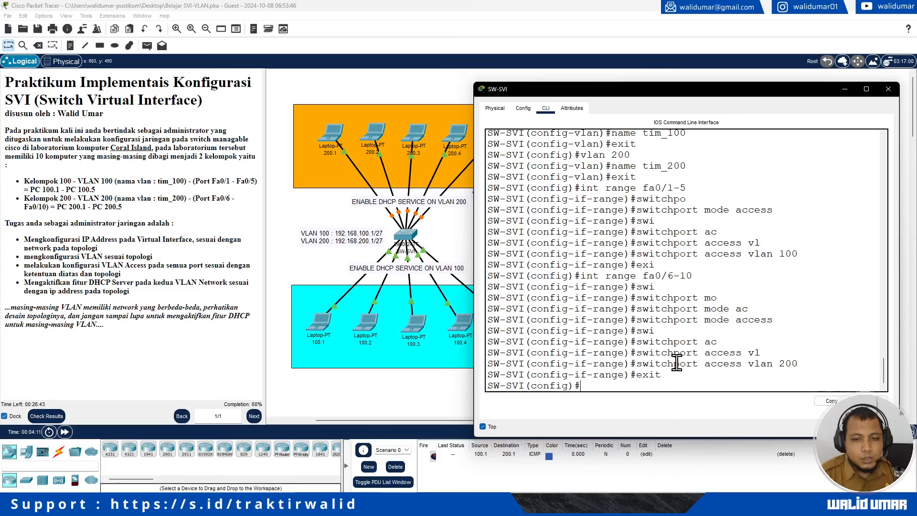
{"action": "type", "text": "int v"}
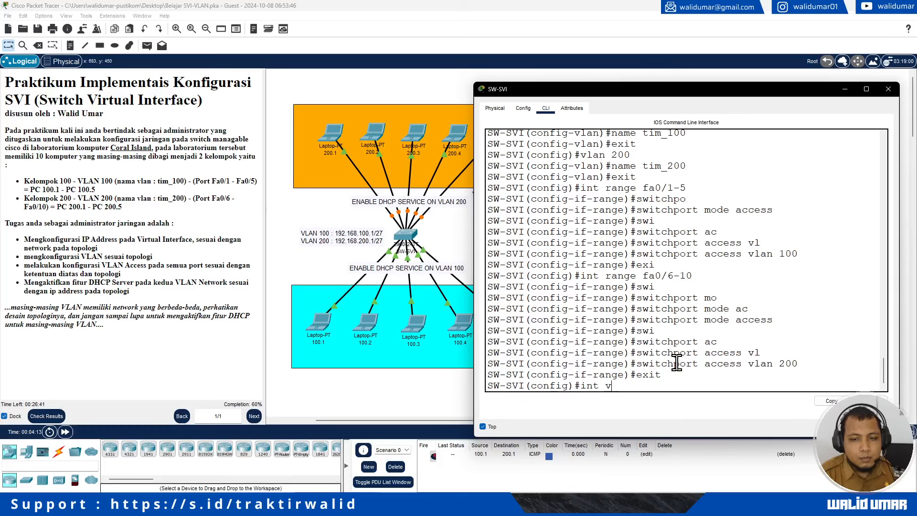
{"action": "type", "text": "lan 100"}
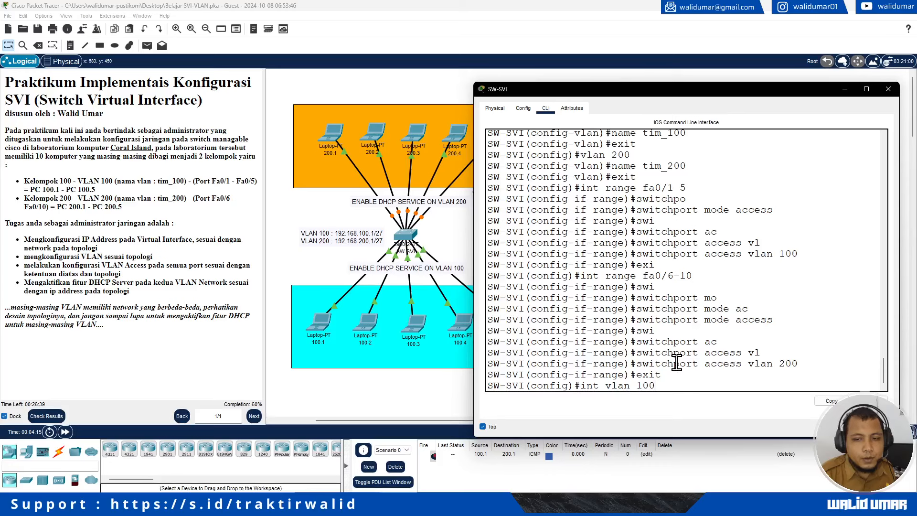
{"action": "key", "text": "Return"}
{"action": "key", "text": "Return"}
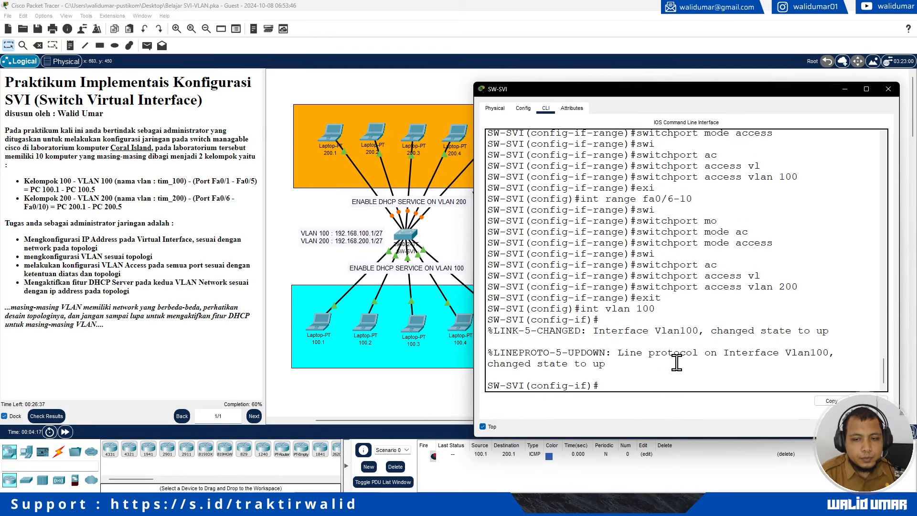
Step: Assign IP address 192.168.100.1 with mask 255.255.255.224 to the VLAN 100 interface and leave its configuration
{"action": "type", "text": "ip add"}
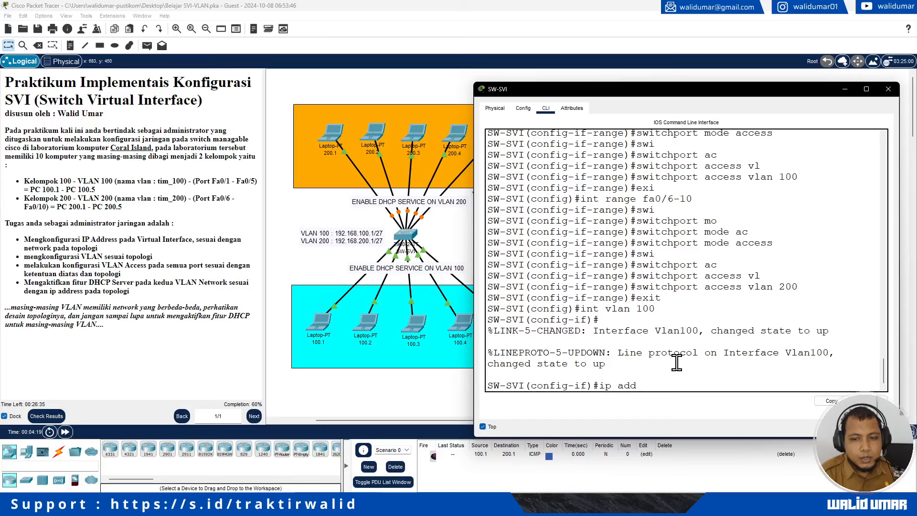
{"action": "type", "text": " 192.168.100"}
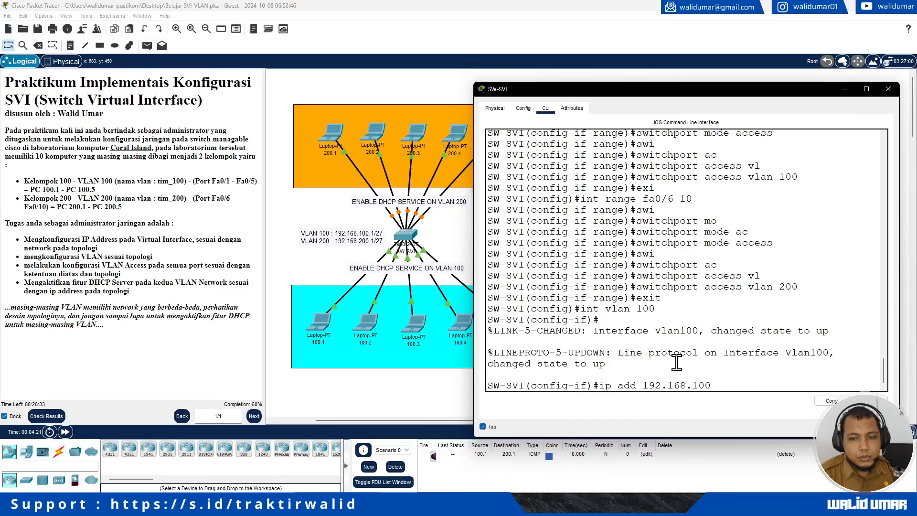
{"action": "type", "text": ".1 255.255.255."}
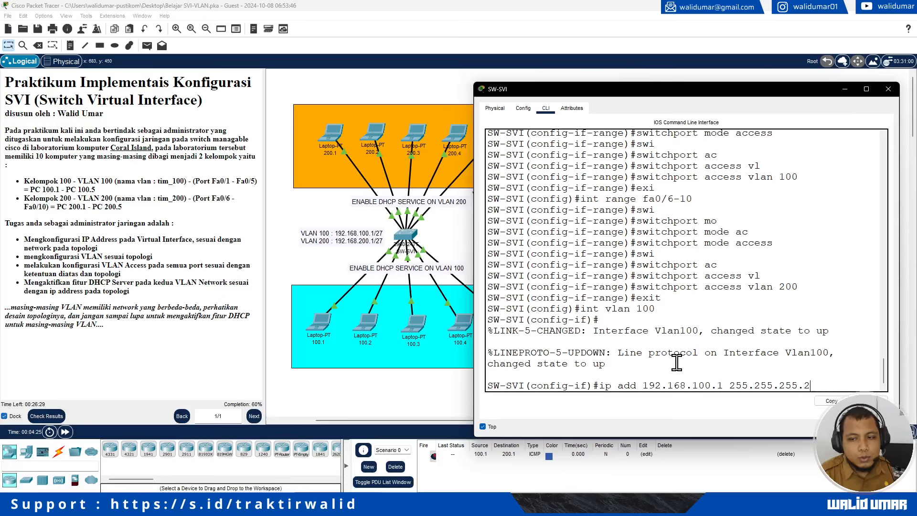
{"action": "type", "text": "224"}
{"action": "key", "text": "Return"}
{"action": "type", "text": "e"}
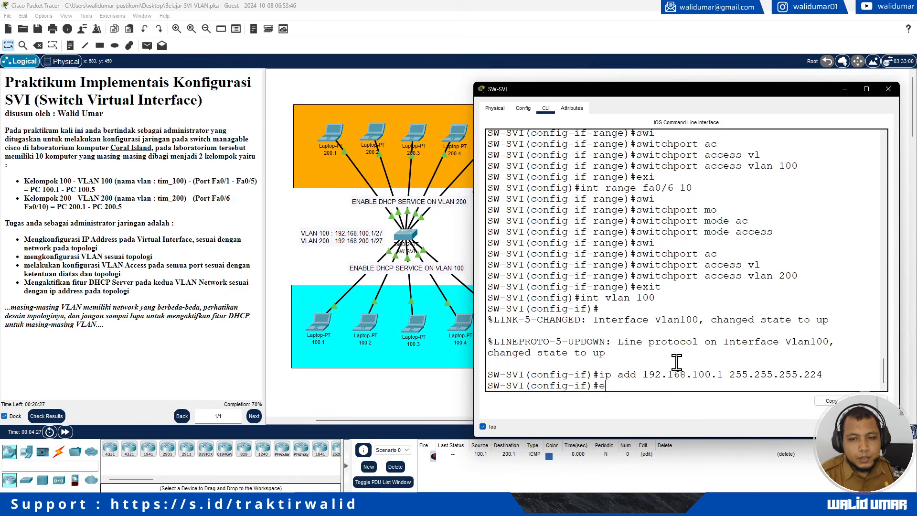
{"action": "type", "text": "xit"}
{"action": "key", "text": "Return"}
Step: Create the virtual interface for VLAN 200 and enter its interface configuration
{"action": "type", "text": "int va"}
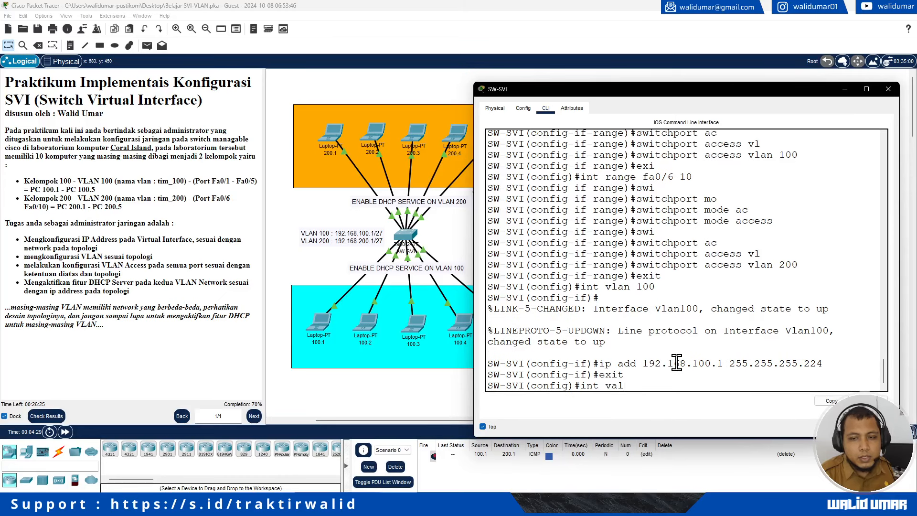
{"action": "key", "text": "BackSpace"}
{"action": "type", "text": "lan 200"}
{"action": "key", "text": "Return"}
{"action": "key", "text": "Return"}
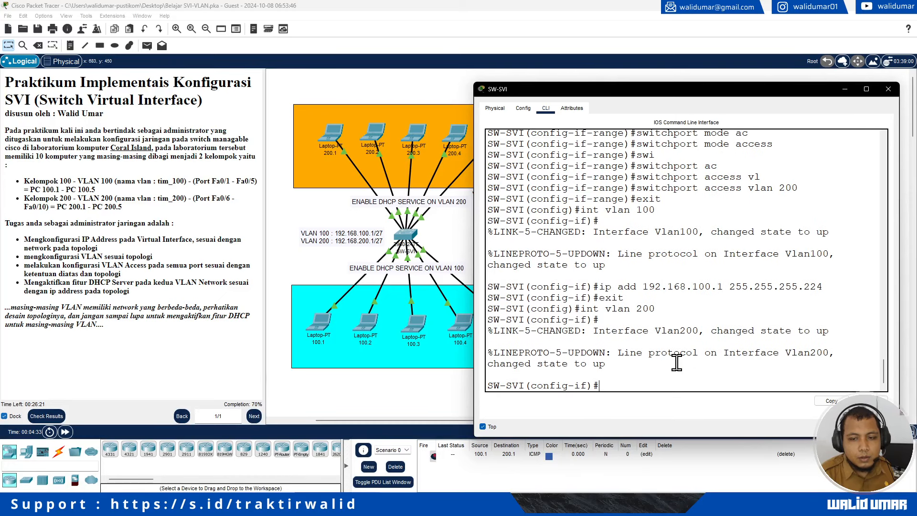
Step: Assign IP address 192.168.200.1 with mask 255.255.255.224 to the VLAN 200 interface and leave its configuration
{"action": "type", "text": "ip add "}
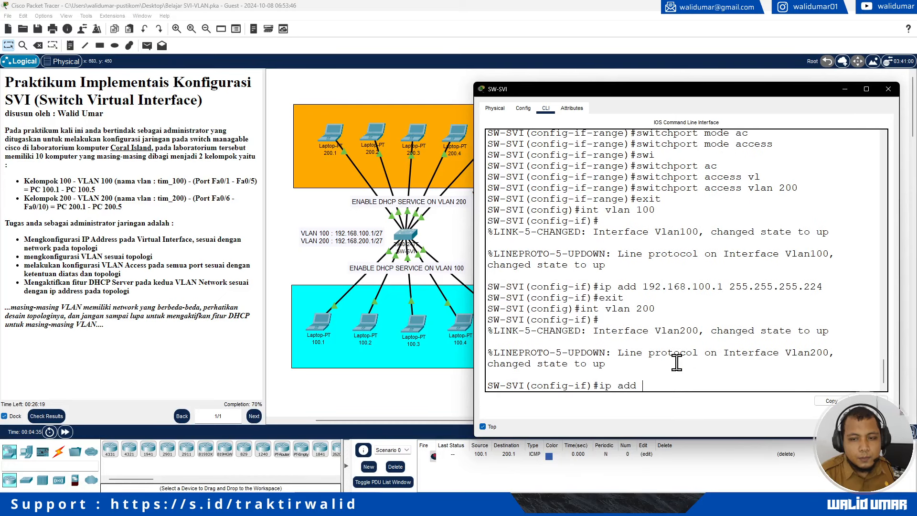
{"action": "type", "text": "192.168.200.1"}
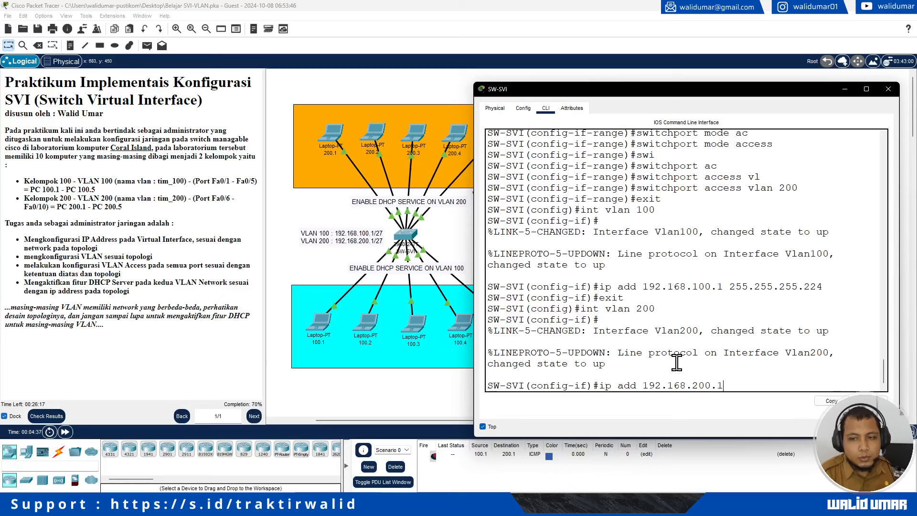
{"action": "type", "text": " 255.255.255.224"}
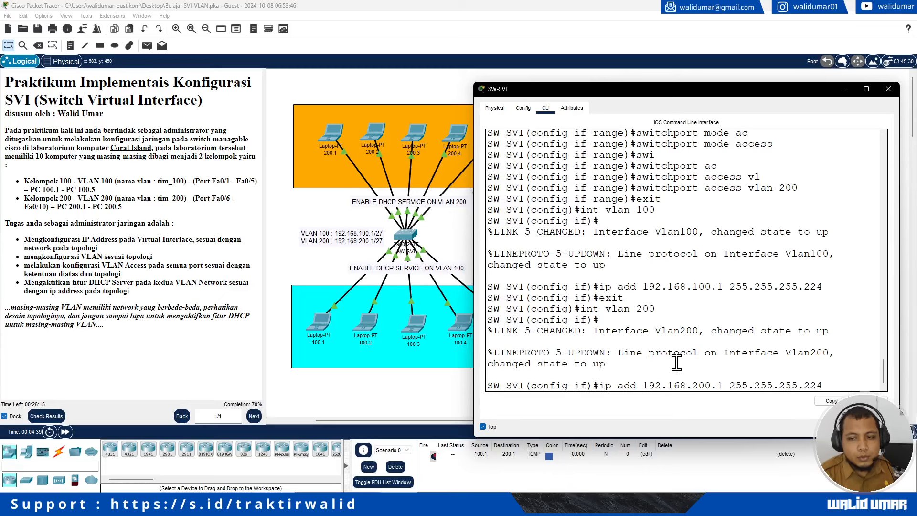
{"action": "key", "text": "Return"}
{"action": "type", "text": "exit"}
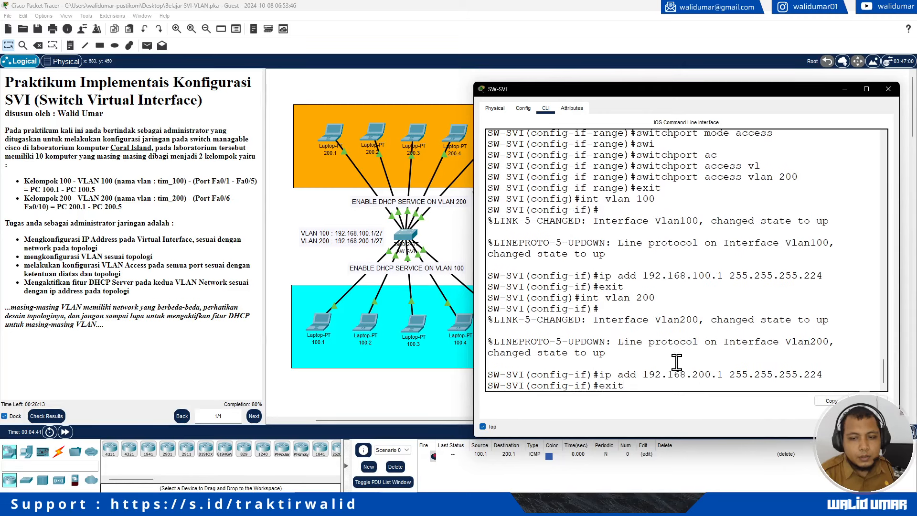
{"action": "key", "text": "Return"}
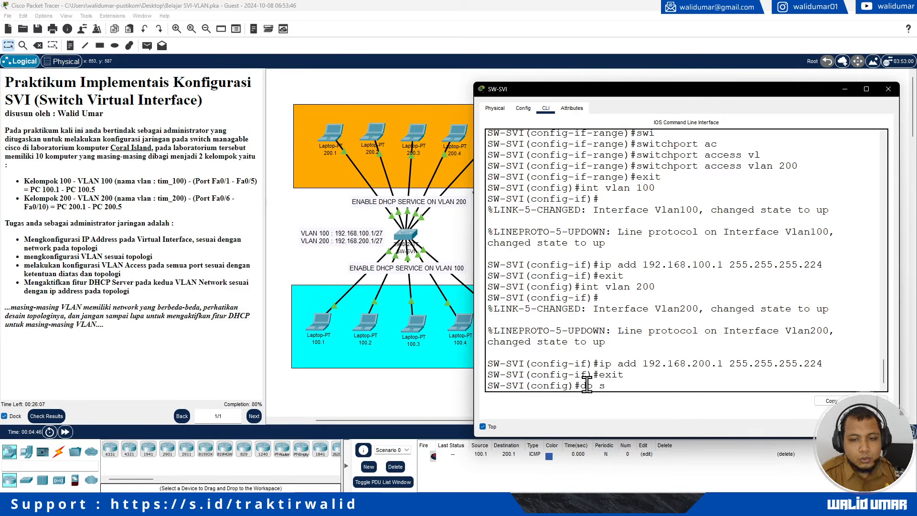
Step: Display the running configuration with do sh run and check the access VLAN settings of the first FastEthernet ports
{"action": "type", "text": "n"}
{"action": "key", "text": "Return"}
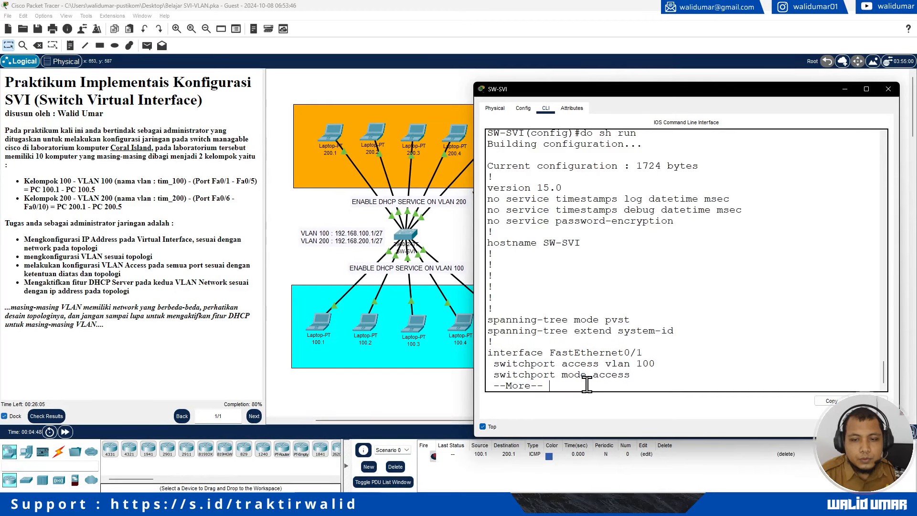
{"action": "key", "text": "space"}
{"action": "scroll", "coordinate": [563, 359], "scroll_direction": "up", "scroll_amount": 2}
{"action": "left_click_drag", "start_coordinate": [574, 197], "coordinate": [658, 341]}
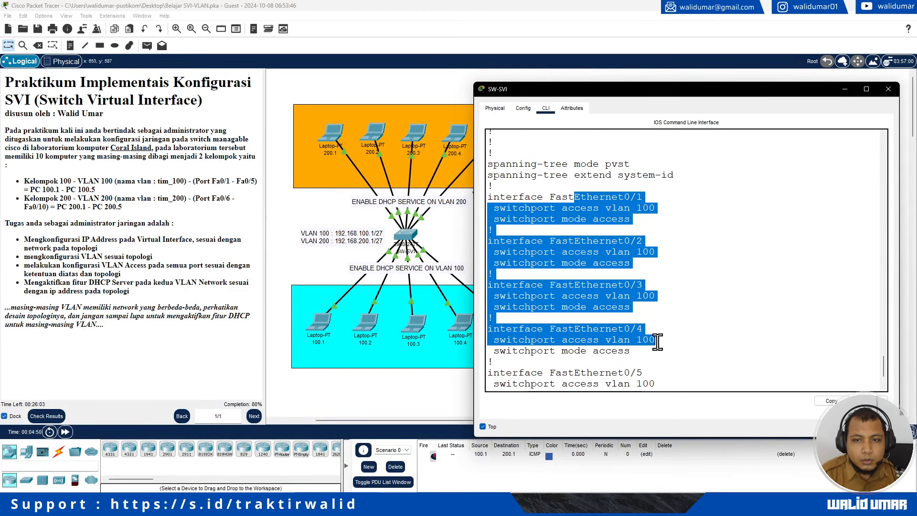
{"action": "left_click", "coordinate": [647, 332]}
{"action": "scroll", "coordinate": [592, 239], "scroll_direction": "down", "scroll_amount": 1}
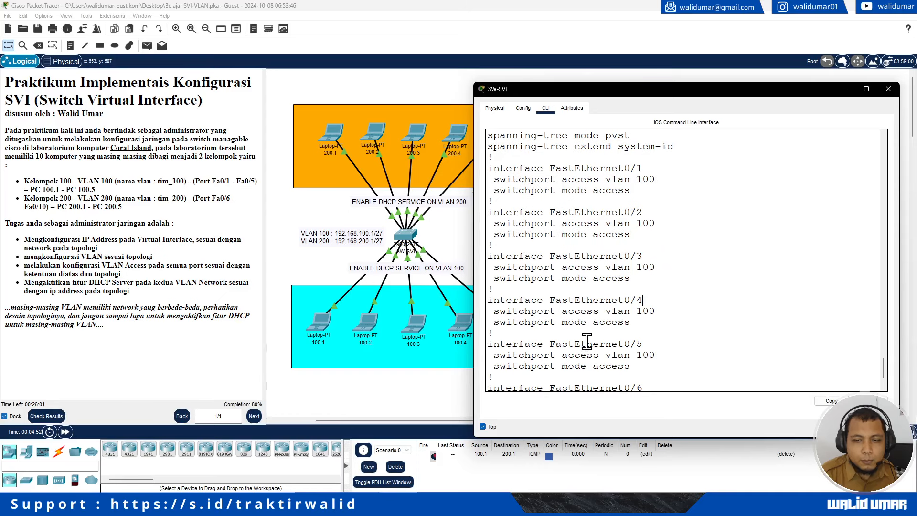
{"action": "scroll", "coordinate": [586, 340], "scroll_direction": "down", "scroll_amount": 2}
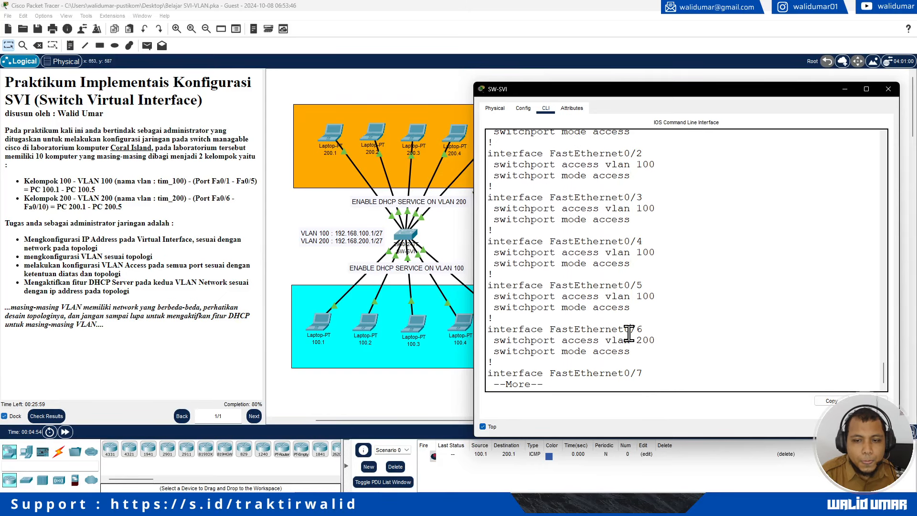
Step: Page through the rest of the running configuration and check the IP addresses of interfaces Vlan100 and Vlan200
{"action": "key", "text": "space"}
{"action": "key", "text": "space"}
{"action": "key", "text": "space"}
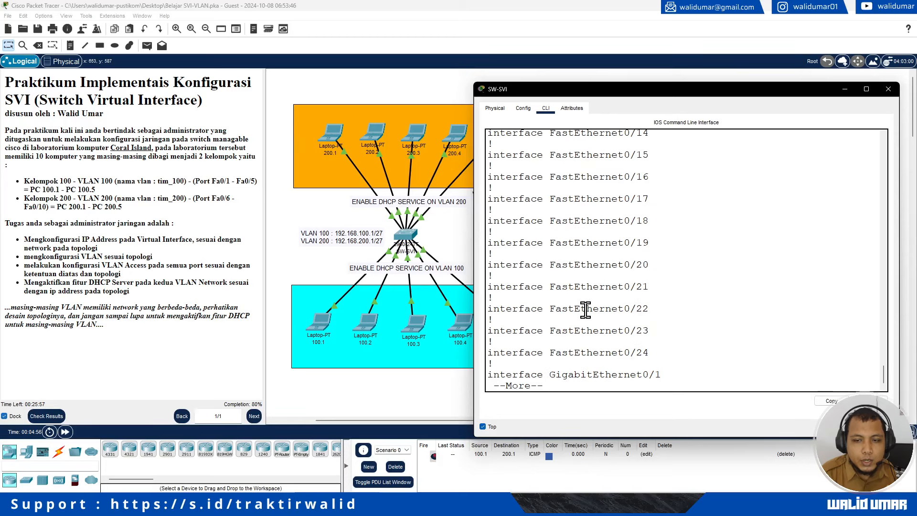
{"action": "left_click_drag", "start_coordinate": [511, 220], "coordinate": [548, 290]}
{"action": "left_click", "coordinate": [547, 290]}
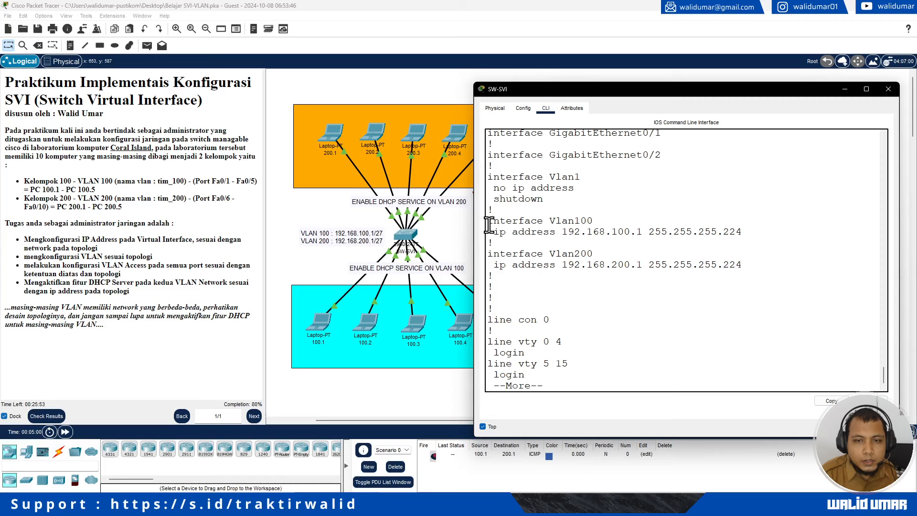
{"action": "left_click_drag", "start_coordinate": [487, 221], "coordinate": [561, 299]}
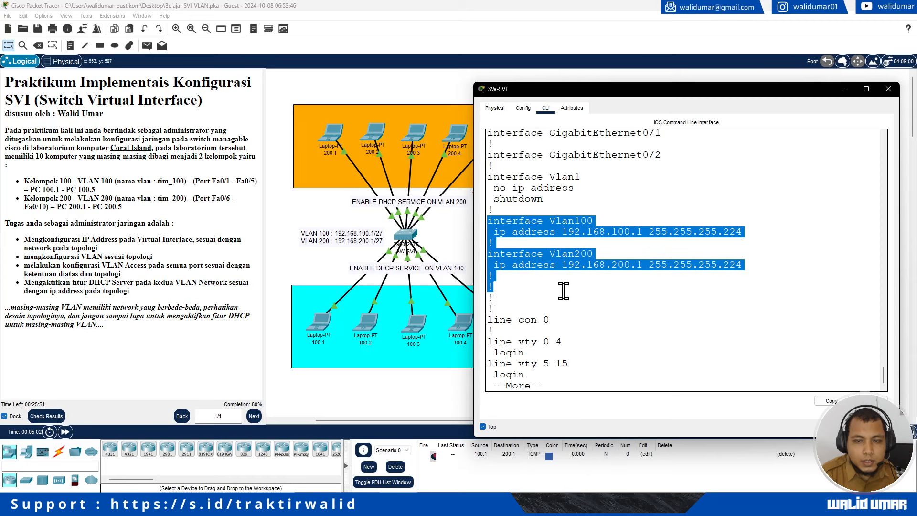
{"action": "scroll", "coordinate": [568, 301], "scroll_direction": "up", "scroll_amount": 11}
{"action": "scroll", "coordinate": [574, 302], "scroll_direction": "down", "scroll_amount": 11}
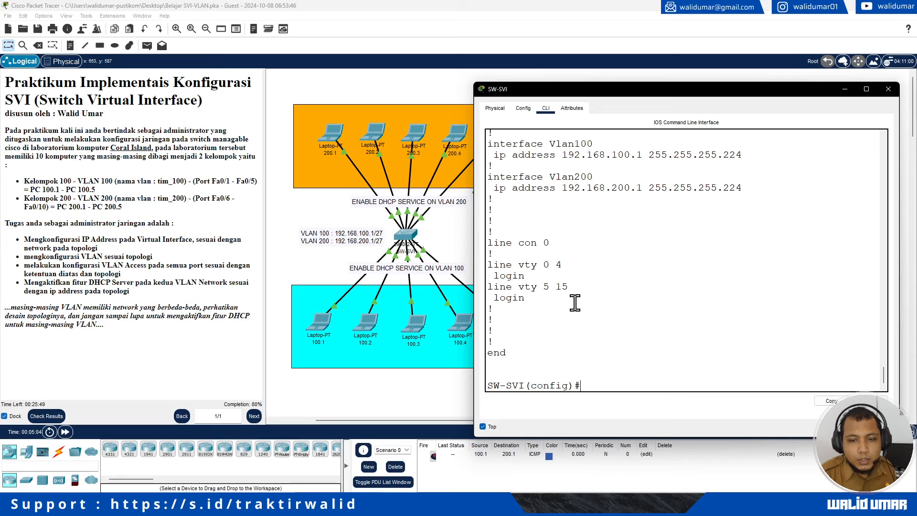
Step: Display the switch's VLAN table from global configuration mode with do show vlan
{"action": "type", "text": "show vlan"}
{"action": "key", "text": "Return"}
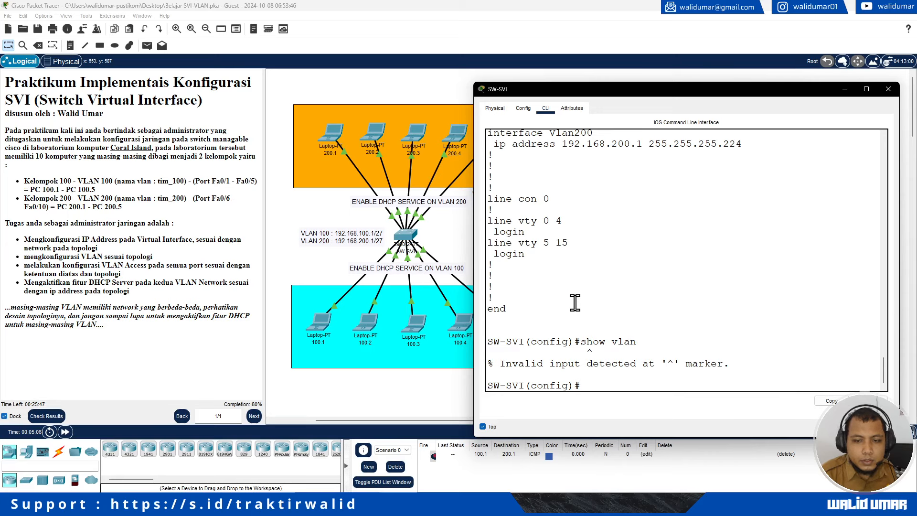
{"action": "type", "text": "do show vlan"}
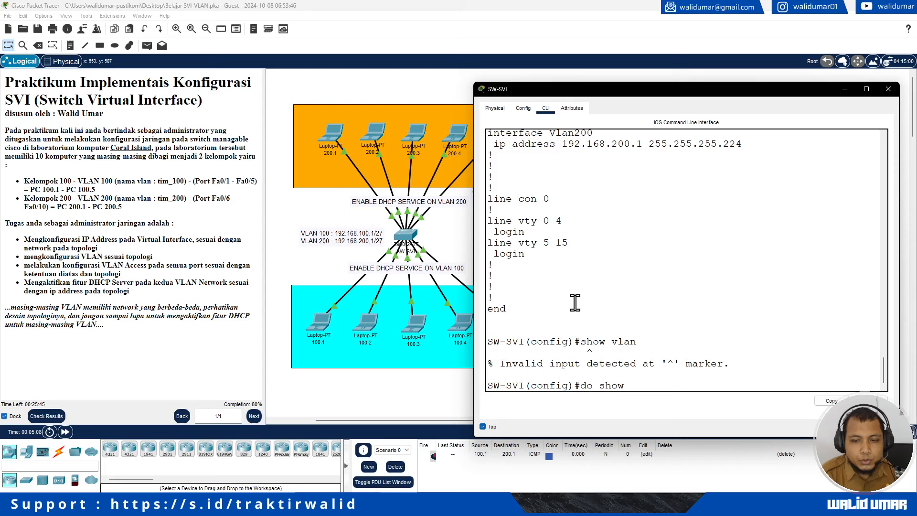
{"action": "key", "text": "Return"}
{"action": "scroll", "coordinate": [575, 303], "scroll_direction": "up", "scroll_amount": 3}
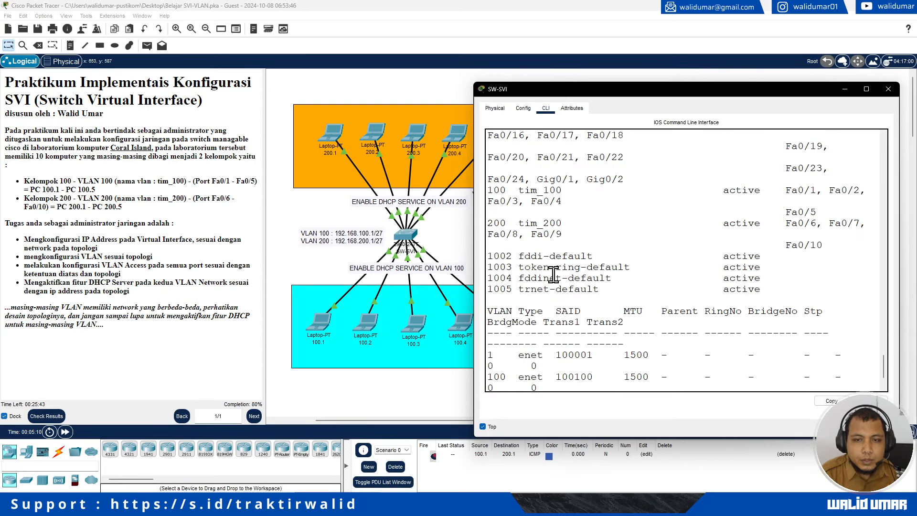
Step: Widen the SW-SVI window and check the ports listed for VLANs tim_100 and tim_200
{"action": "left_click_drag", "start_coordinate": [524, 190], "coordinate": [550, 190]}
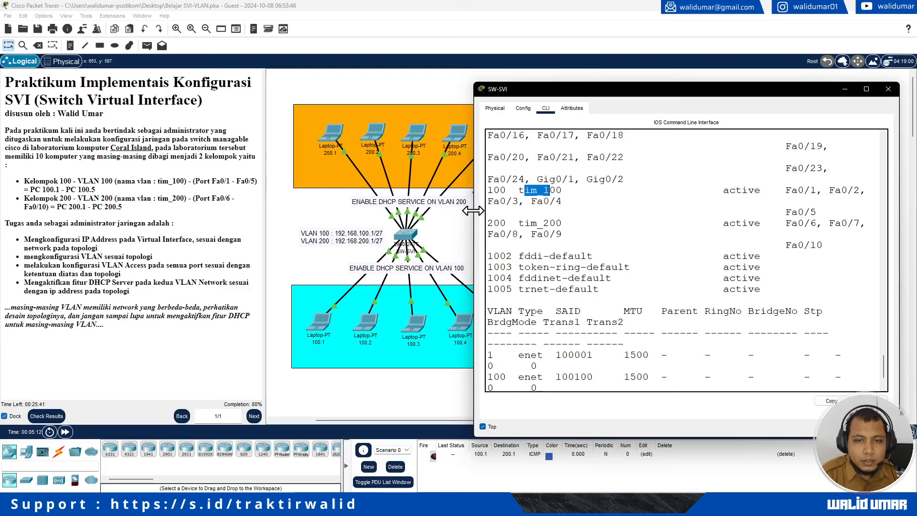
{"action": "left_click_drag", "start_coordinate": [474, 217], "coordinate": [348, 207]}
{"action": "left_click_drag", "start_coordinate": [658, 220], "coordinate": [694, 256]}
{"action": "left_click", "coordinate": [675, 235]}
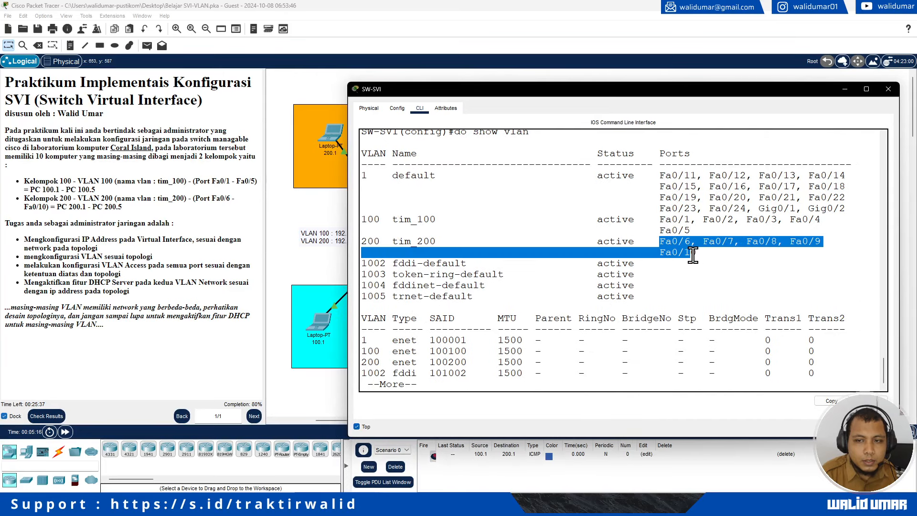
{"action": "left_click", "coordinate": [567, 268]}
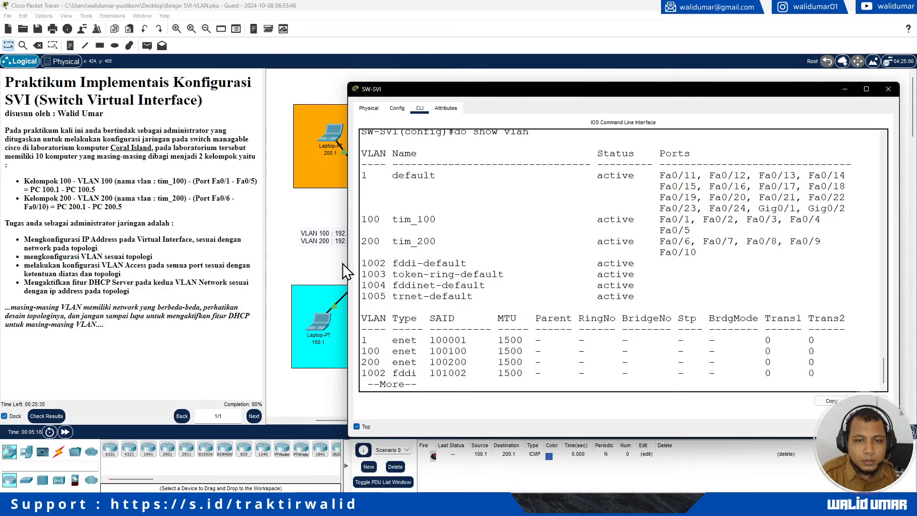
Step: Narrow the SW-SVI window to uncover the topology and page to the end of the VLAN listing
{"action": "left_click_drag", "start_coordinate": [349, 263], "coordinate": [473, 266]}
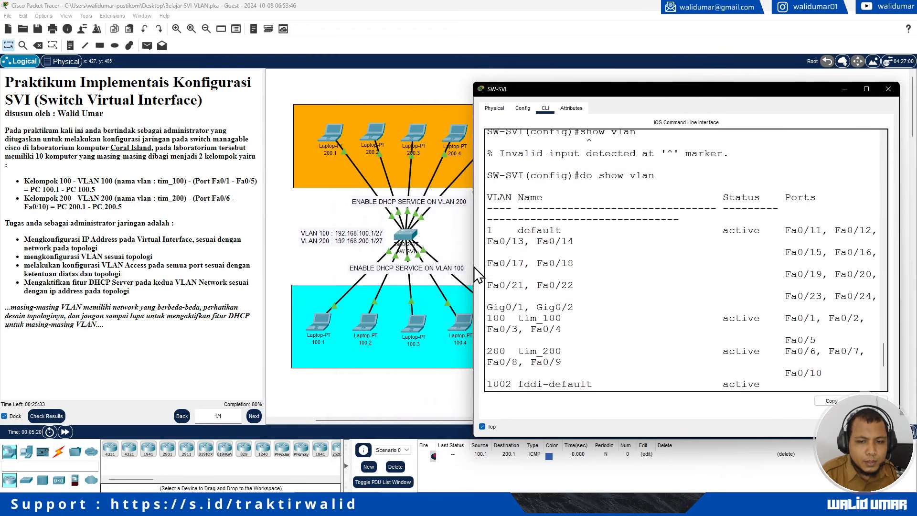
{"action": "scroll", "coordinate": [650, 313], "scroll_direction": "down", "scroll_amount": 5}
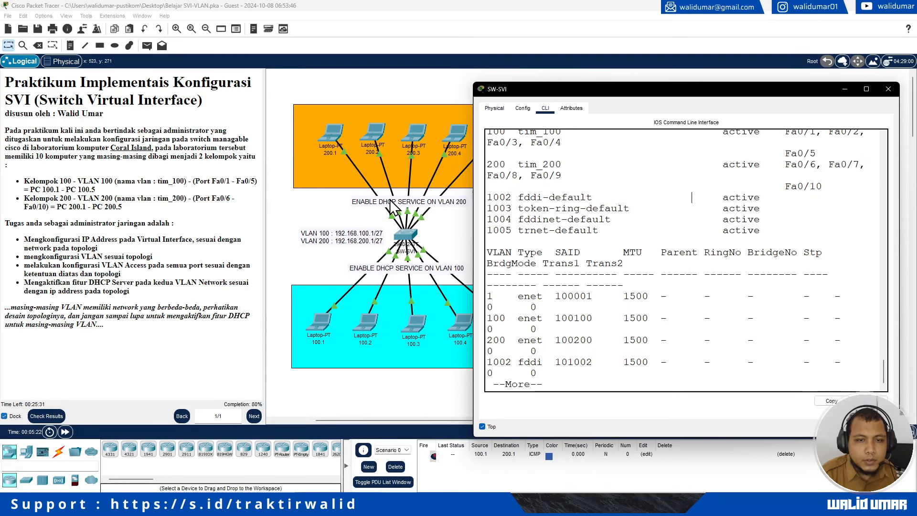
{"action": "left_click", "coordinate": [650, 379]}
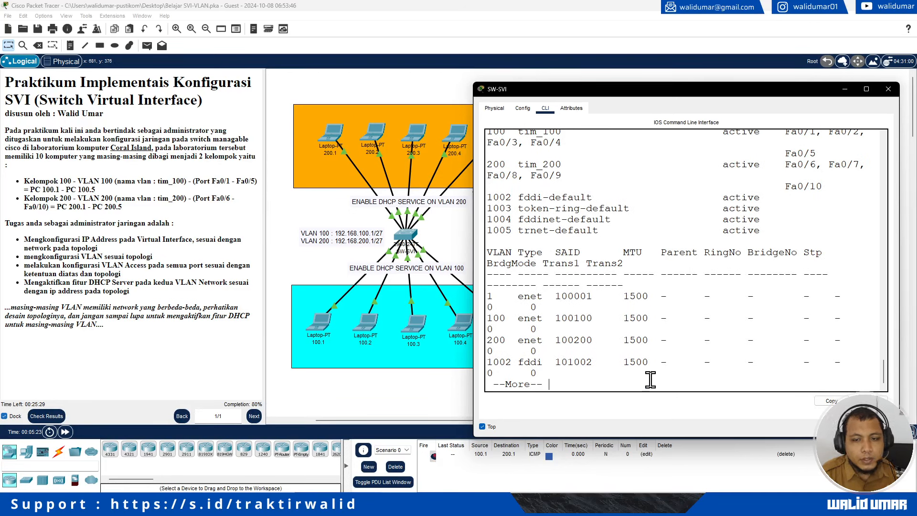
{"action": "key", "text": "space"}
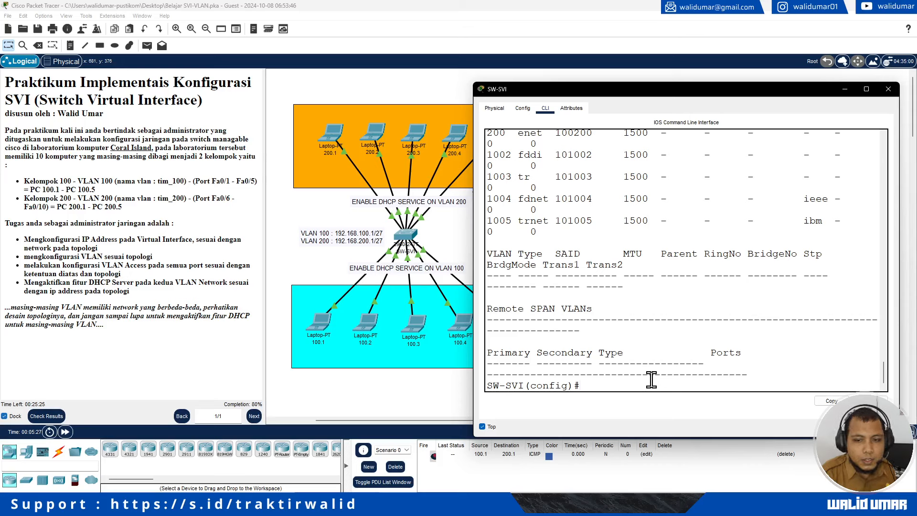
Step: Create the DHCP pool tim_100 on the switch with network 192.168.100.0 and mask 255.255.255.224
{"action": "type", "text": "ip dhcp p"}
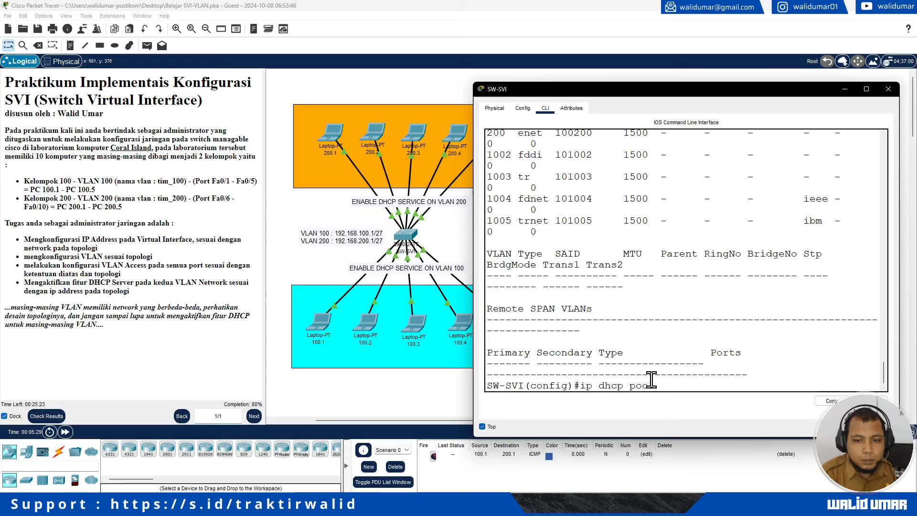
{"action": "type", "text": "ool tim"}
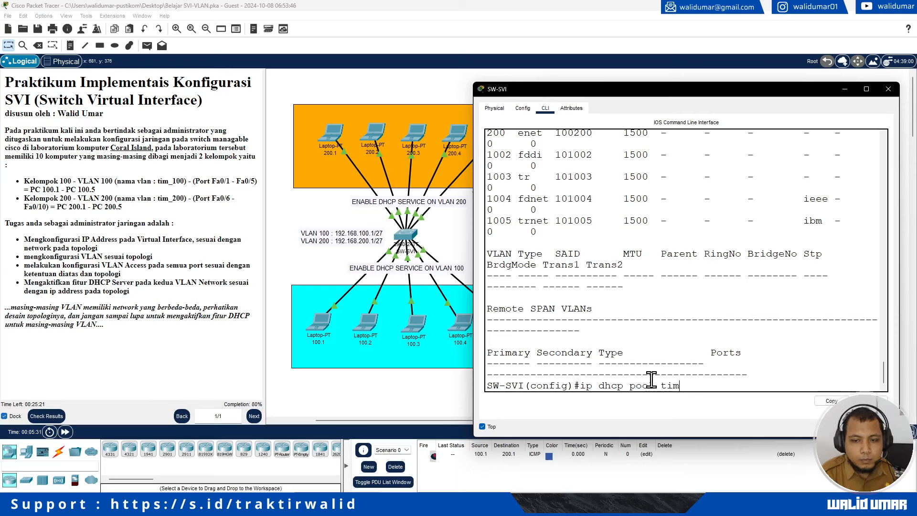
{"action": "type", "text": "_100"}
{"action": "key", "text": "Return"}
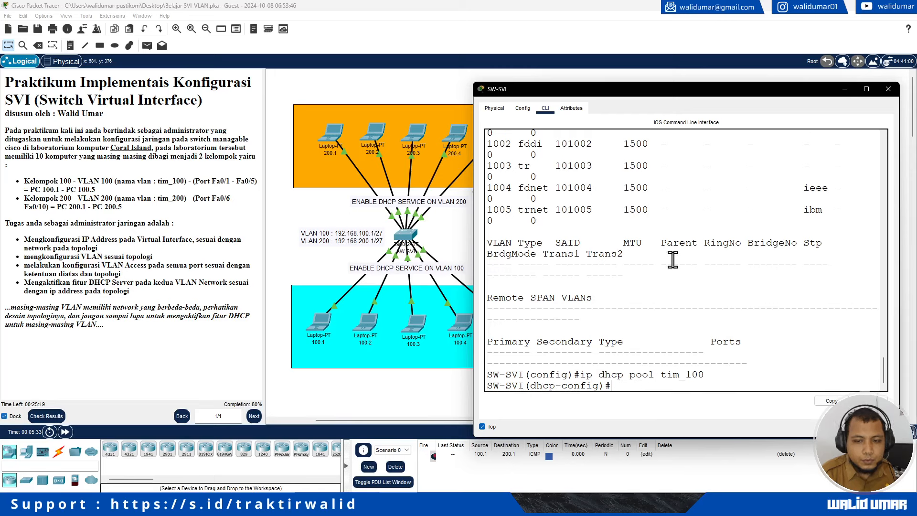
{"action": "type", "text": "netw"}
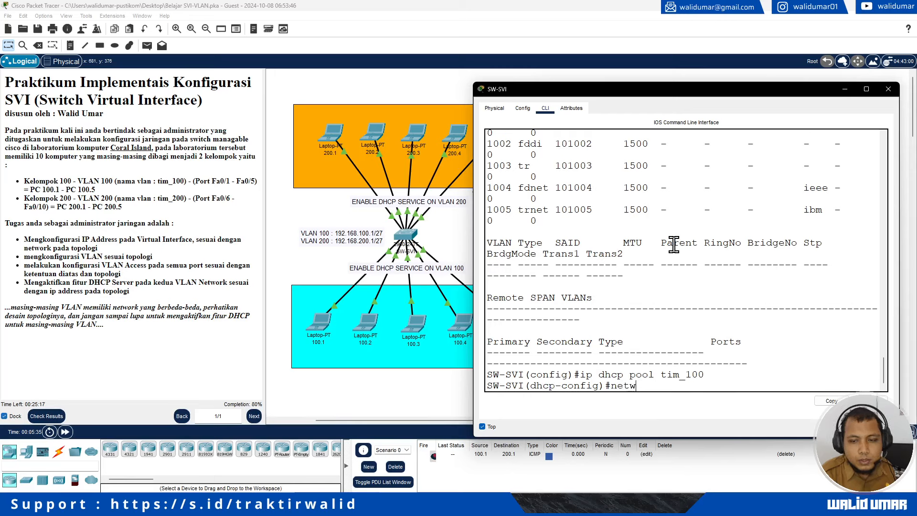
{"action": "type", "text": "ork 192.168.10"}
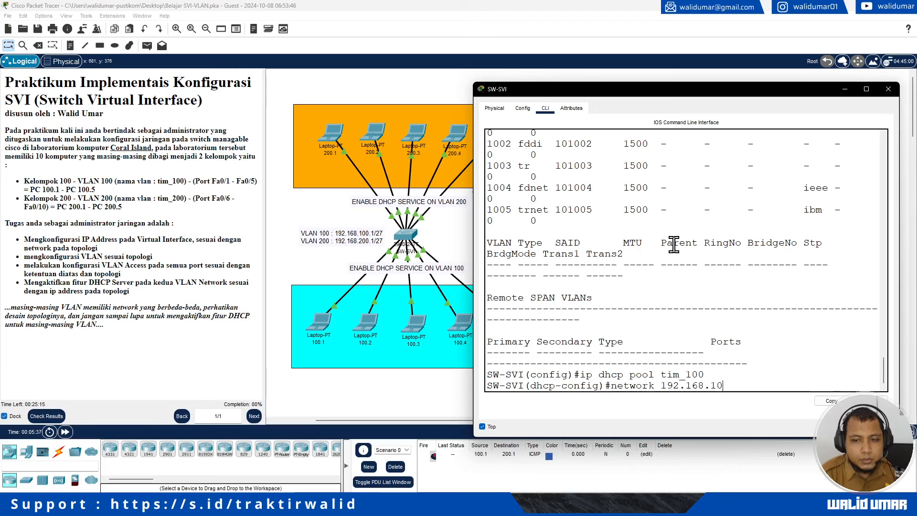
{"action": "type", "text": "0.0 255.255."}
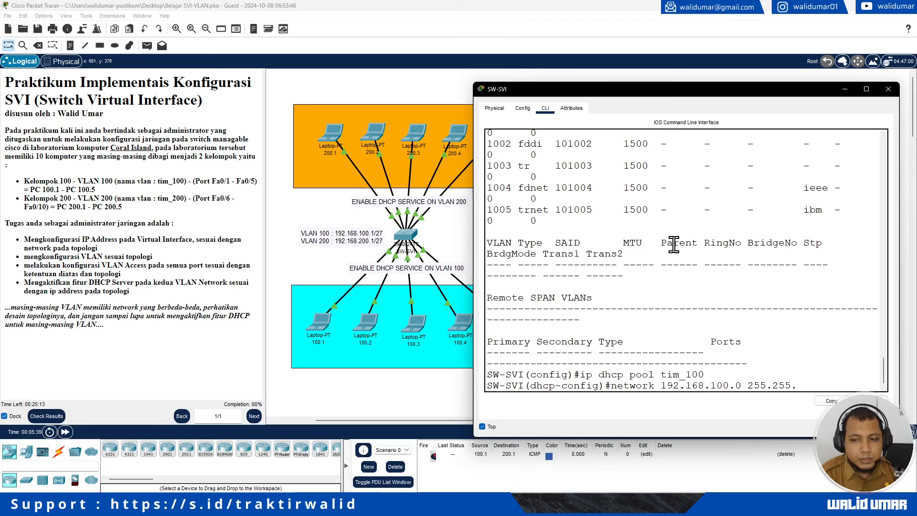
{"action": "type", "text": "255.224"}
{"action": "key", "text": "Return"}
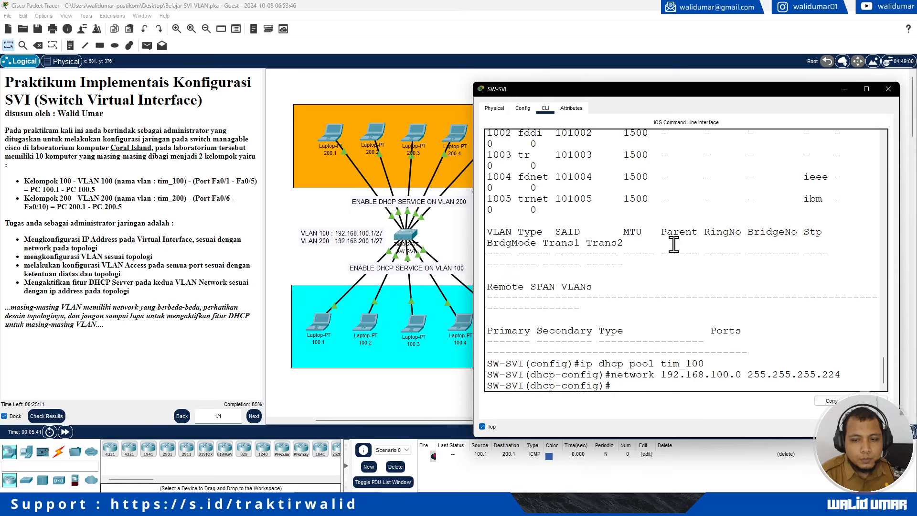
Step: Set the tim_100 pool's default router to 192.168.100.1 and exit to global configuration mode
{"action": "type", "text": "defa"}
{"action": "key", "text": "Tab"}
{"action": "type", "text": "19"}
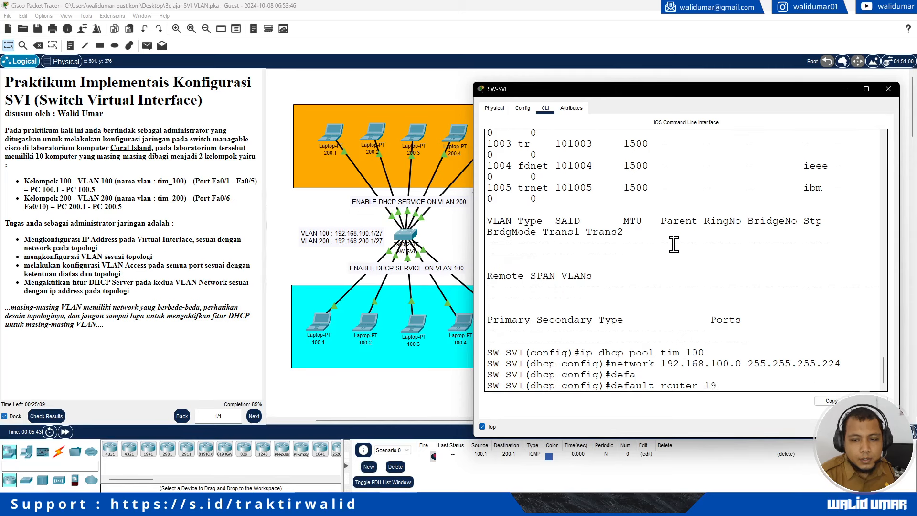
{"action": "type", "text": "2.168.100"}
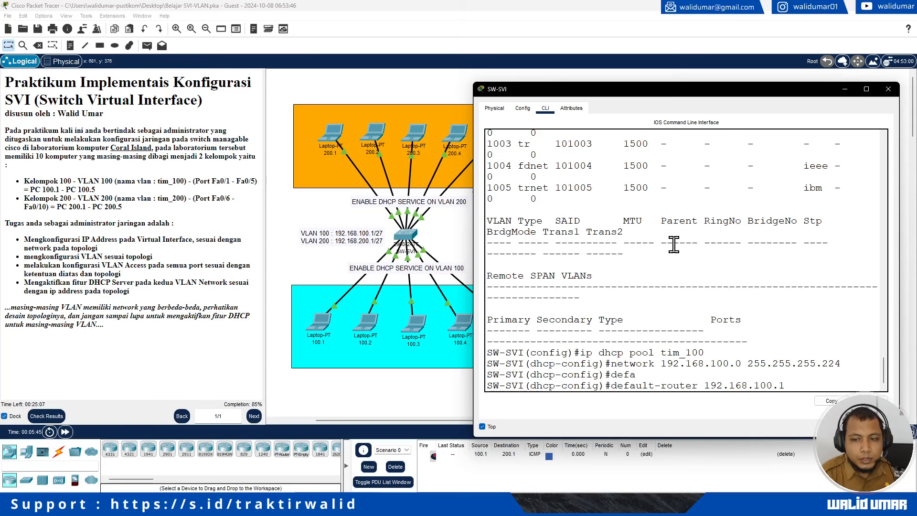
{"action": "type", "text": ".1"}
{"action": "key", "text": "Return"}
{"action": "type", "text": "exi"}
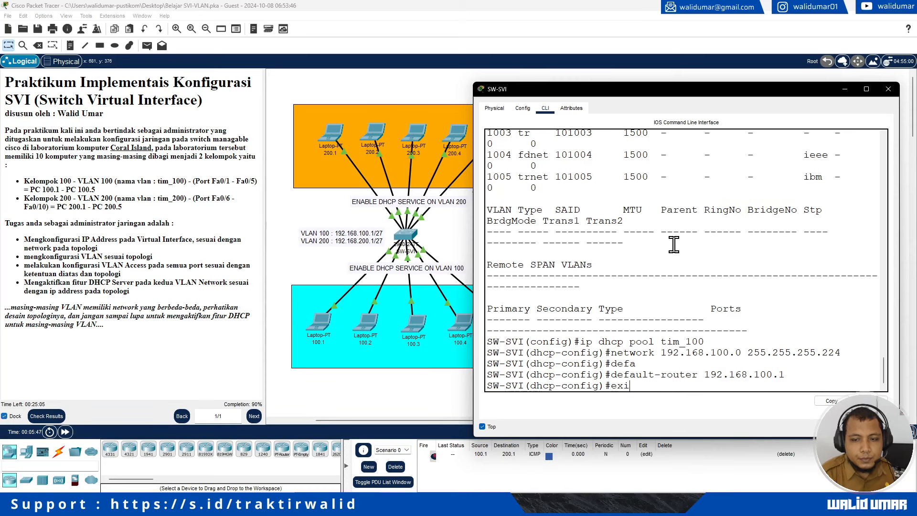
{"action": "type", "text": "t"}
{"action": "key", "text": "Return"}
Step: Create the DHCP pool tim_200 with network 192.168.200.0 and mask 255.255.255.224
{"action": "type", "text": "p dhcp pool tri"}
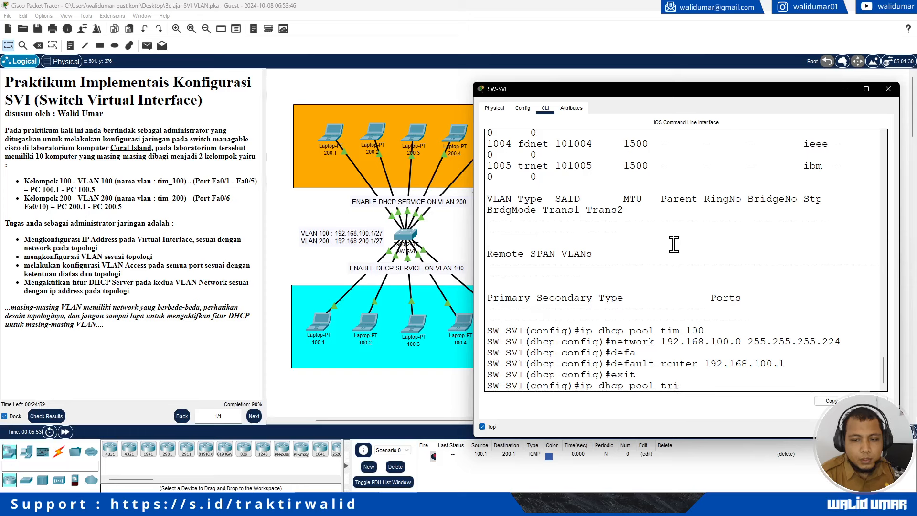
{"action": "key", "text": "BackSpace"}
{"action": "type", "text": "im_200"}
{"action": "key", "text": "Return"}
{"action": "type", "text": "network 192.168.200."}
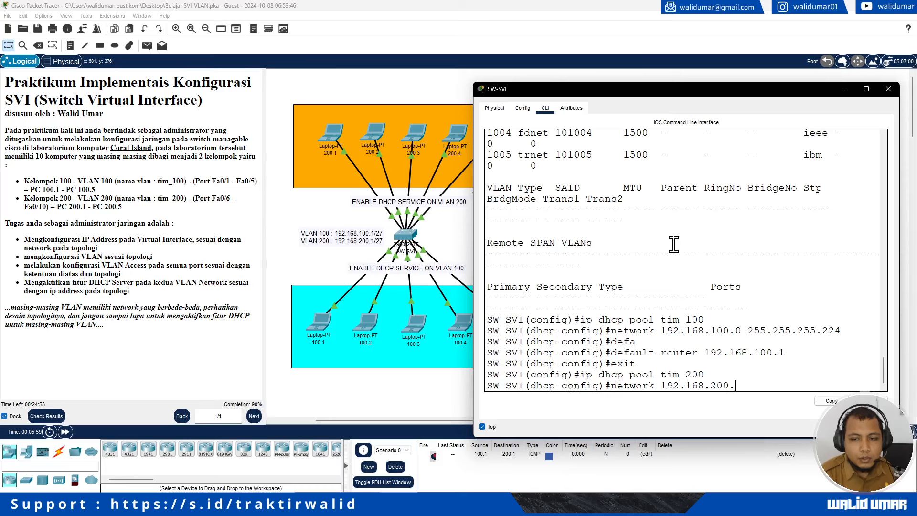
{"action": "type", "text": "0 255.255.2"}
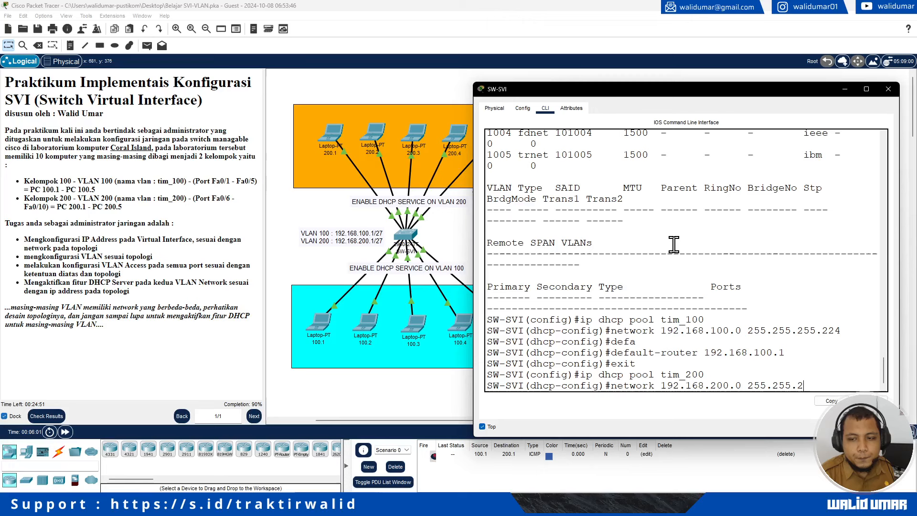
{"action": "type", "text": "55.224"}
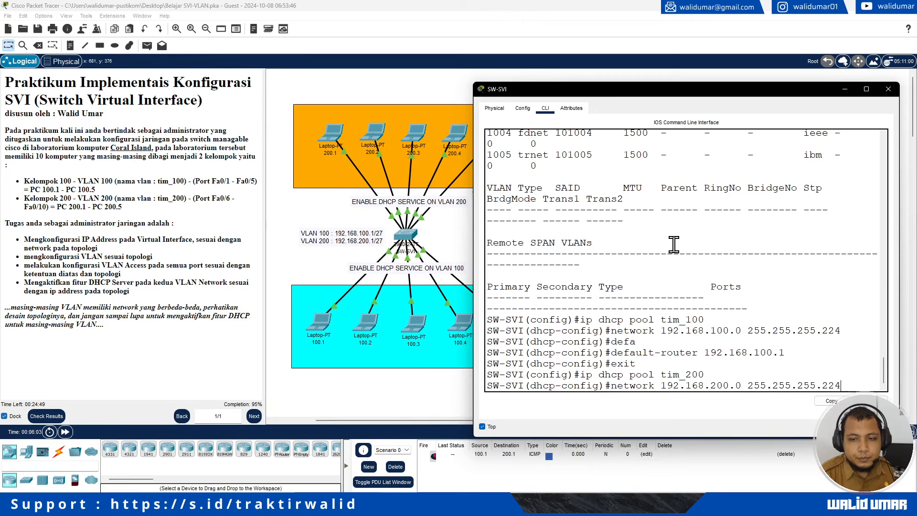
{"action": "key", "text": "Return"}
Step: Set the tim_200 pool's default router to 192.168.200.1 and exit the pool configuration
{"action": "type", "text": "def"}
{"action": "key", "text": "Tab"}
{"action": "type", "text": "19"}
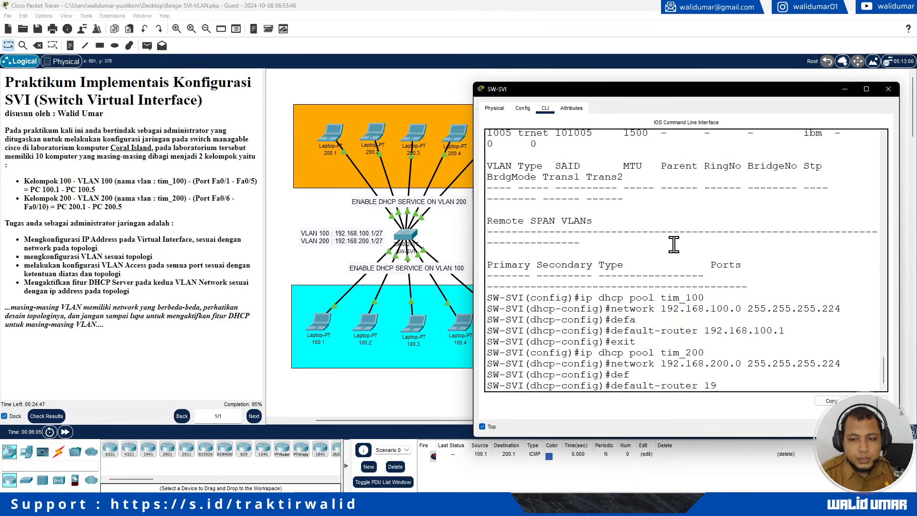
{"action": "type", "text": "2.168.200.1"}
{"action": "key", "text": "Return"}
{"action": "type", "text": "e"}
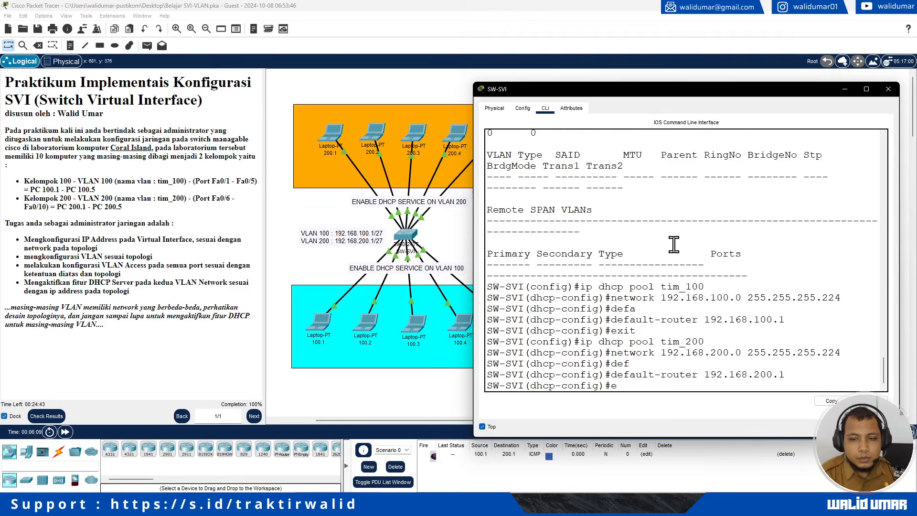
{"action": "type", "text": "xit"}
{"action": "key", "text": "Return"}
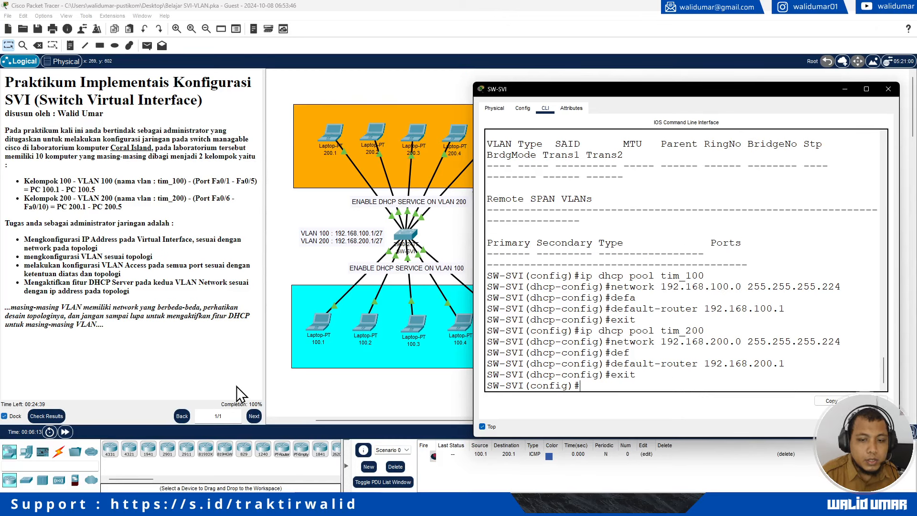
Step: Stop keeping the SW-SVI window on top and bring the topology workspace to the front
{"action": "left_click", "coordinate": [349, 386]}
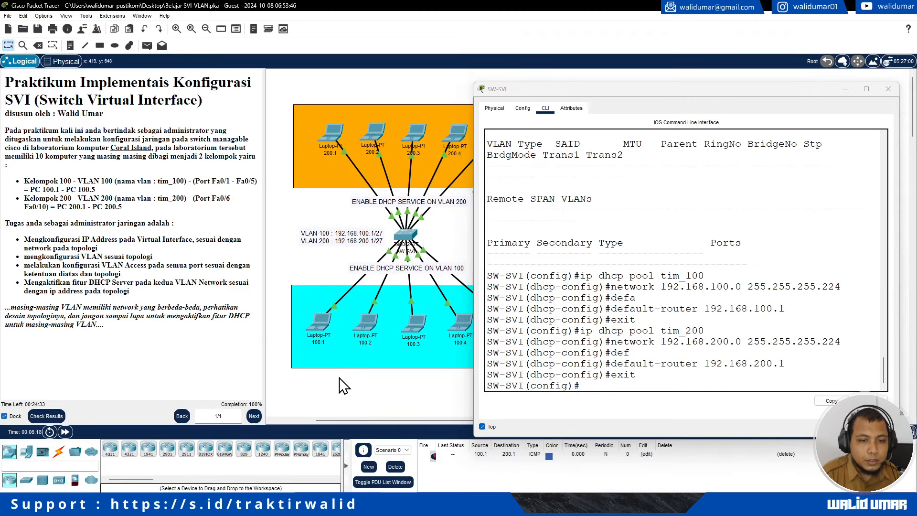
{"action": "left_click", "coordinate": [482, 427]}
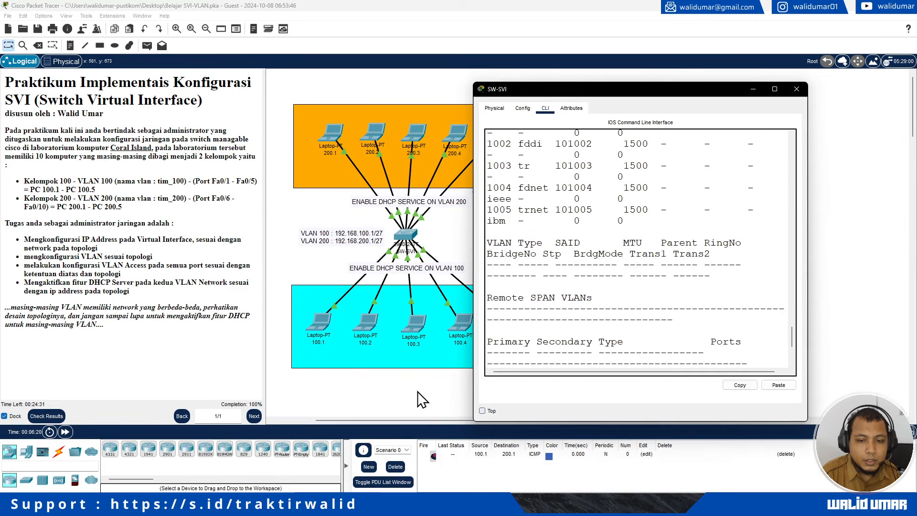
{"action": "left_click", "coordinate": [418, 392]}
Step: Switch laptop 100.1's IP configuration to DHCP and move its window clear of the topology
{"action": "left_click", "coordinate": [316, 321]}
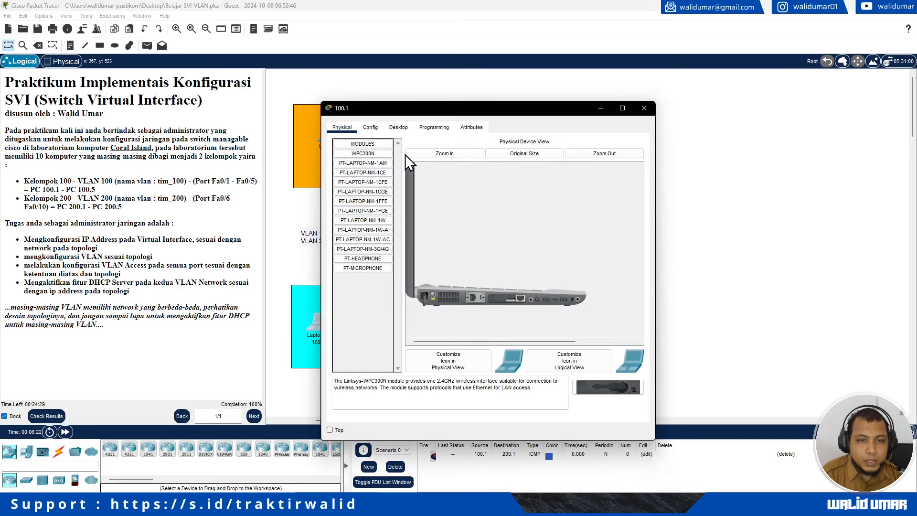
{"action": "left_click", "coordinate": [398, 127]}
{"action": "left_click", "coordinate": [351, 151]}
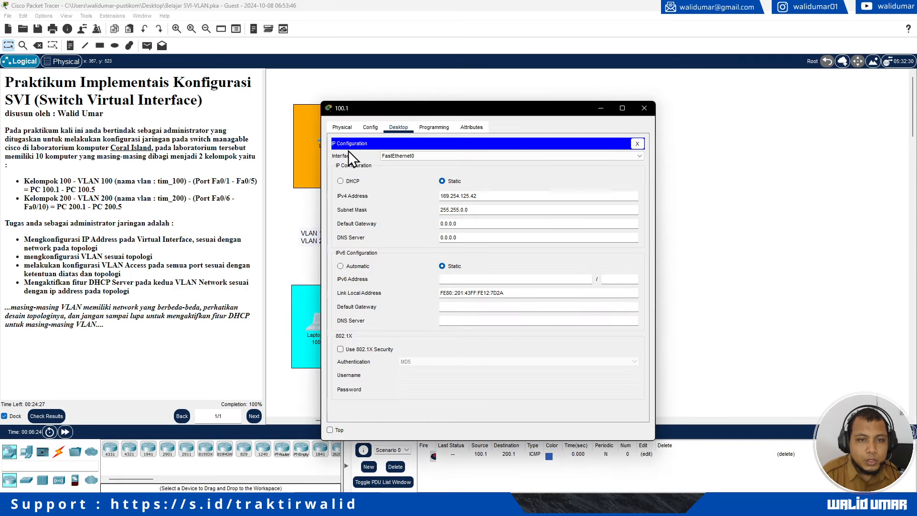
{"action": "left_click", "coordinate": [352, 181]}
{"action": "left_click_drag", "start_coordinate": [416, 115], "coordinate": [596, 107]}
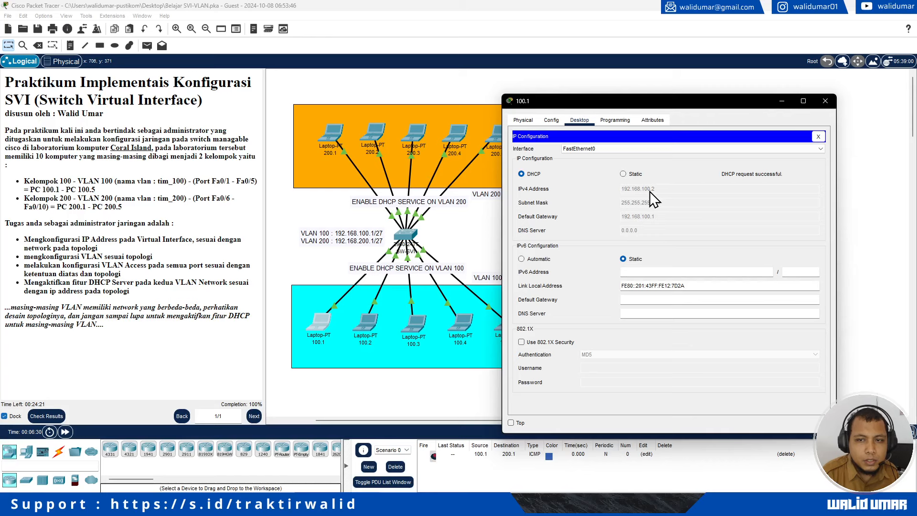
Step: Switch laptop 100.2's IP configuration to DHCP and move its window off the topology
{"action": "left_click", "coordinate": [369, 326]}
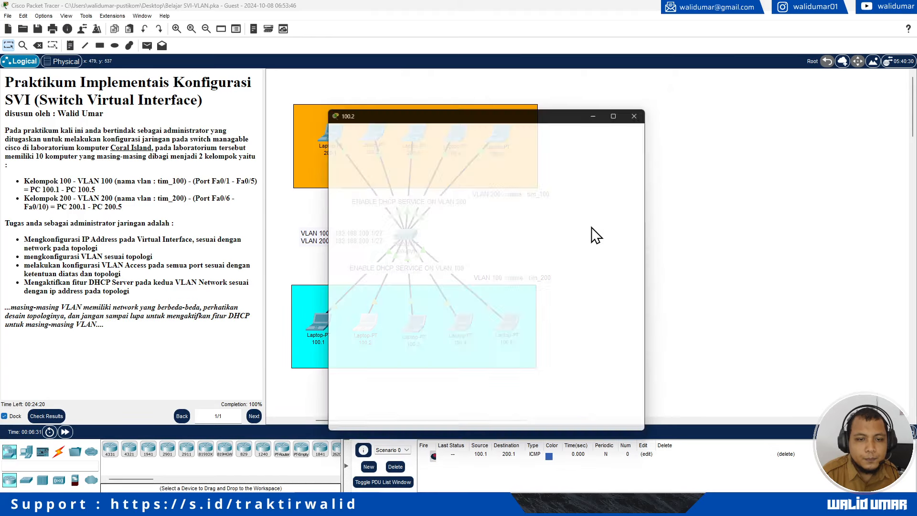
{"action": "left_click", "coordinate": [397, 129]}
{"action": "left_click", "coordinate": [364, 189]}
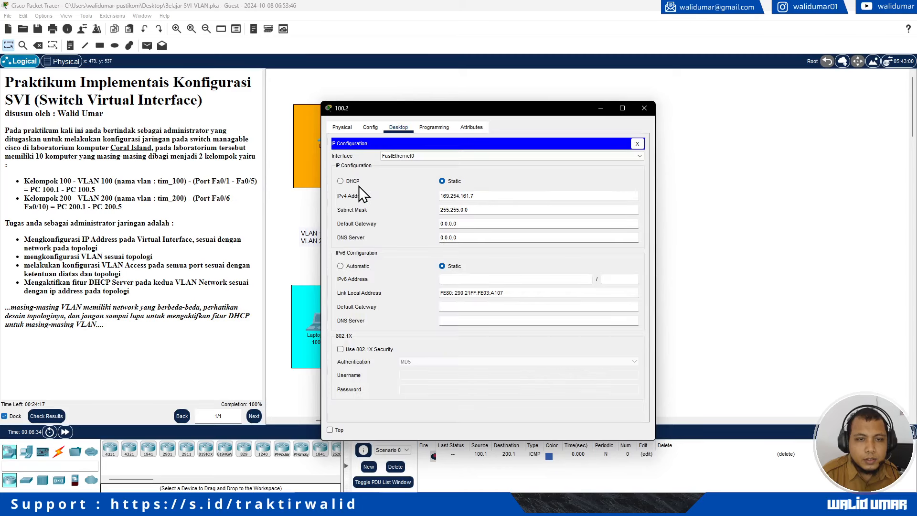
{"action": "left_click", "coordinate": [340, 181]}
{"action": "left_click_drag", "start_coordinate": [429, 119], "coordinate": [660, 107]}
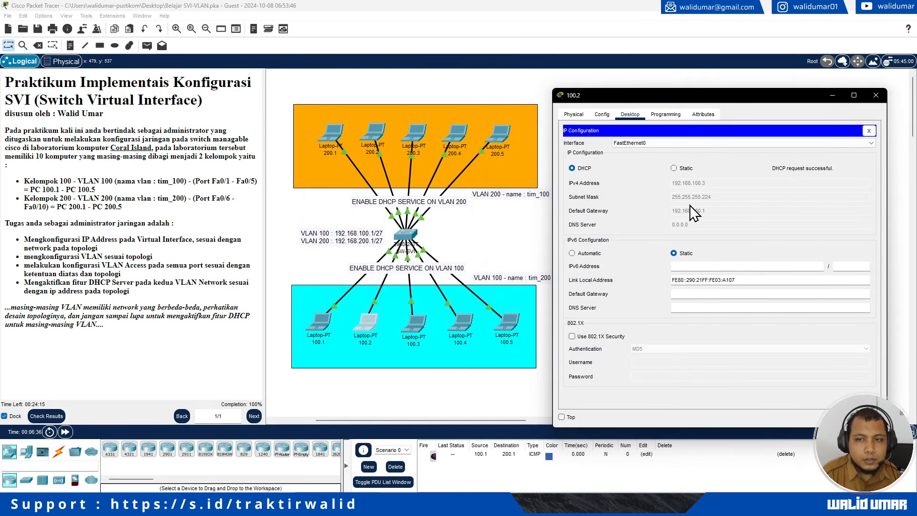
Step: Switch laptop 100.3's IP configuration to DHCP and move its window aside
{"action": "left_click", "coordinate": [417, 333]}
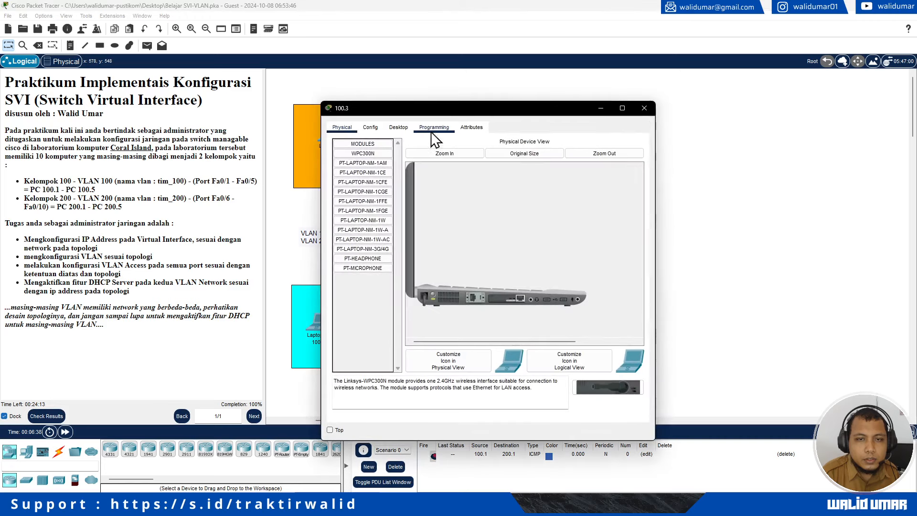
{"action": "left_click", "coordinate": [398, 128]}
{"action": "left_click", "coordinate": [369, 182]}
{"action": "left_click", "coordinate": [354, 185]}
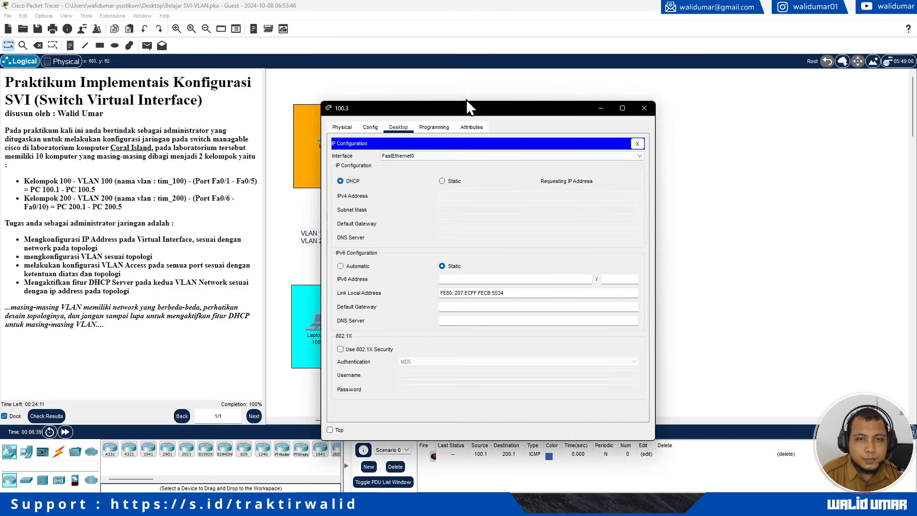
{"action": "left_click_drag", "start_coordinate": [466, 107], "coordinate": [698, 99]}
Step: Switch laptop 100.4's IP configuration to DHCP and close its window
{"action": "left_click", "coordinate": [467, 326]}
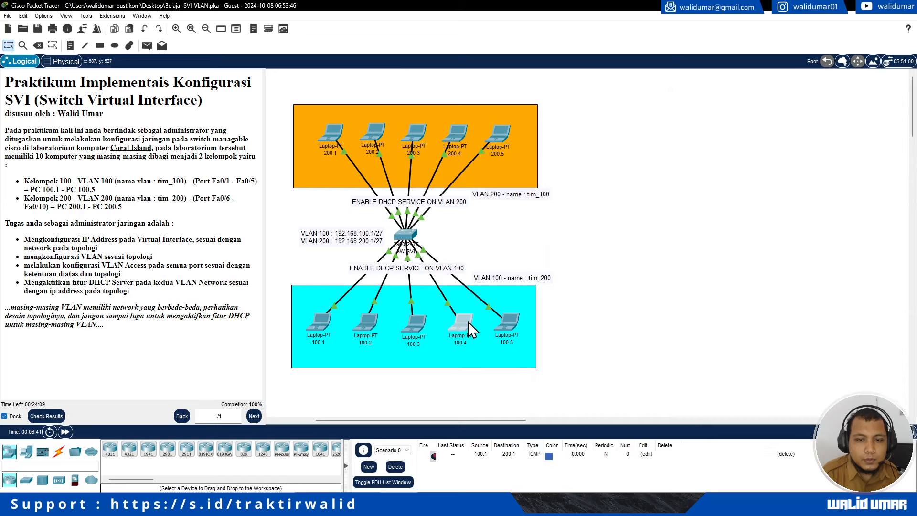
{"action": "left_click", "coordinate": [398, 127]}
{"action": "left_click", "coordinate": [353, 169]}
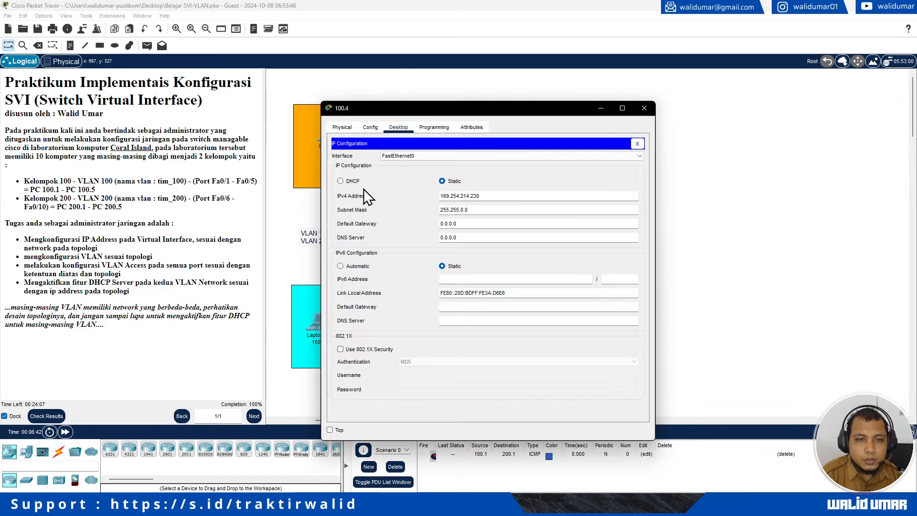
{"action": "left_click", "coordinate": [354, 180]}
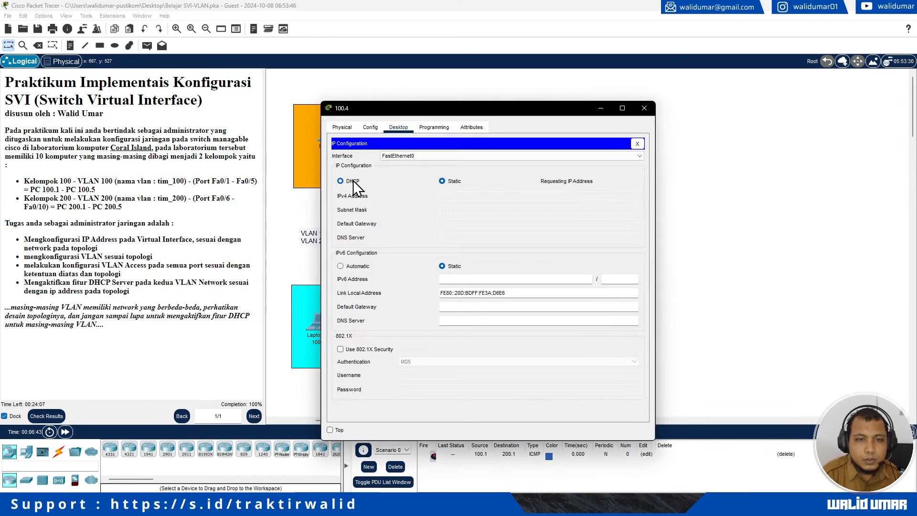
{"action": "left_click", "coordinate": [640, 110]}
Step: Switch laptop 100.5's IP configuration to DHCP and close its window
{"action": "left_click", "coordinate": [507, 322]}
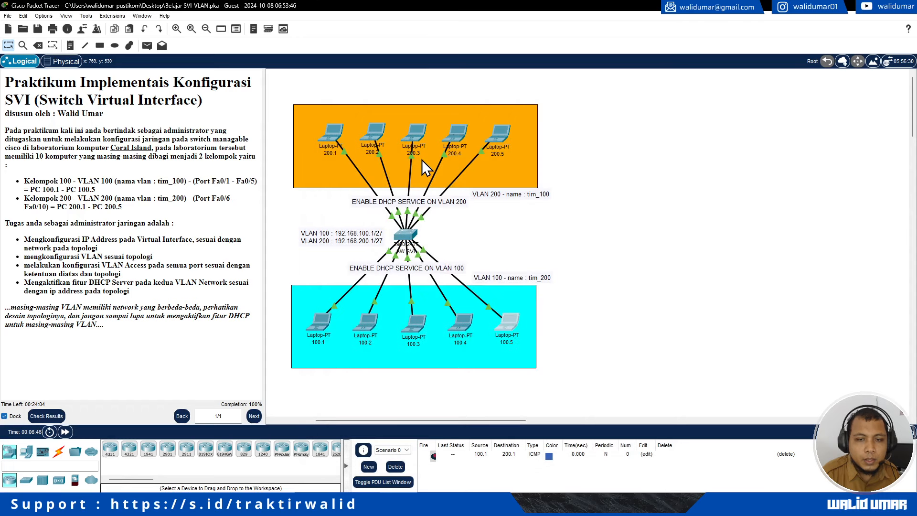
{"action": "left_click", "coordinate": [398, 127]}
{"action": "left_click", "coordinate": [353, 170]}
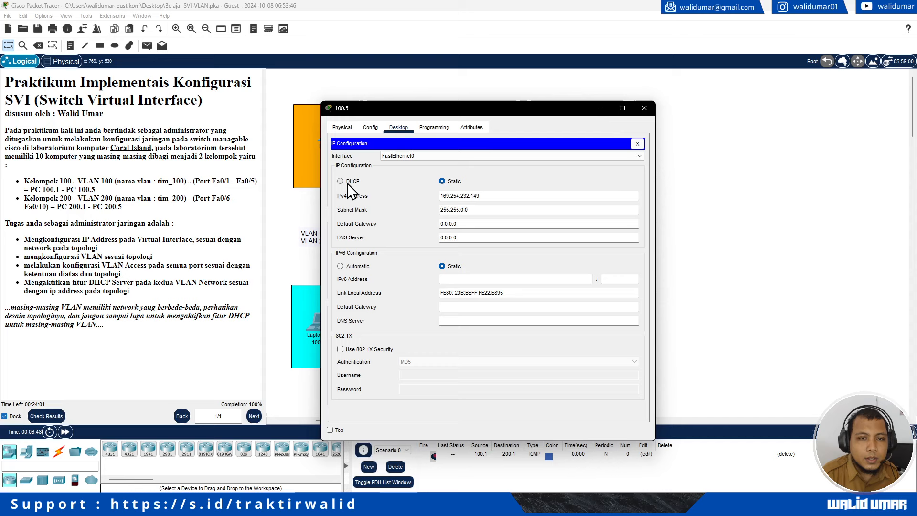
{"action": "left_click", "coordinate": [348, 182]}
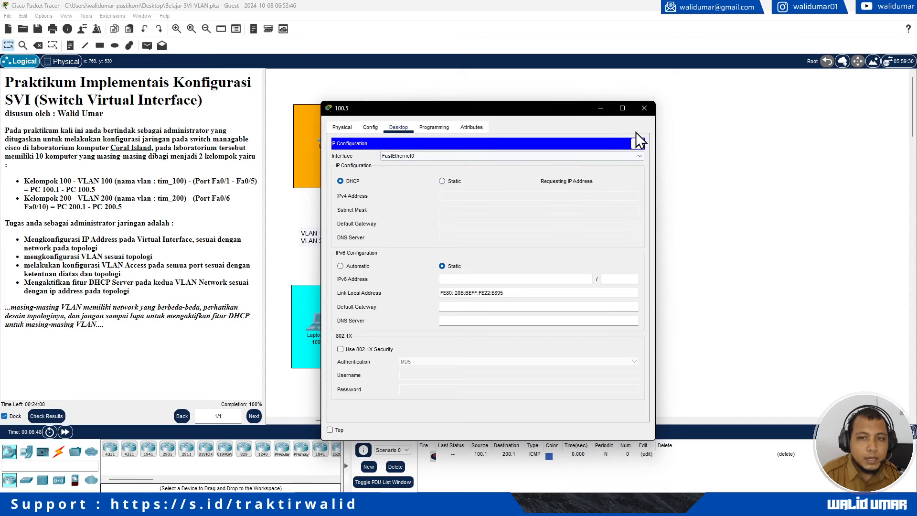
{"action": "left_click", "coordinate": [653, 111]}
Step: Switch laptop 200.1's IP configuration to DHCP and close its window
{"action": "left_click", "coordinate": [334, 134]}
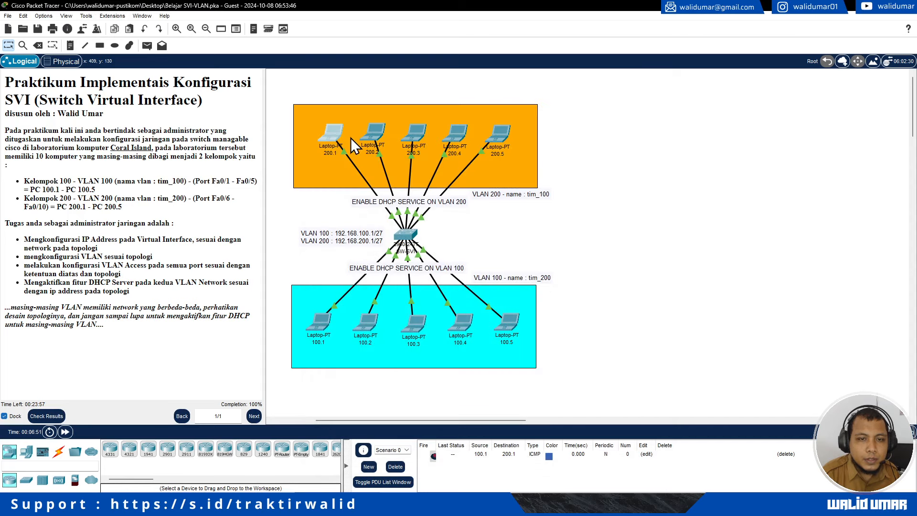
{"action": "left_click", "coordinate": [398, 127]}
{"action": "left_click", "coordinate": [357, 157]}
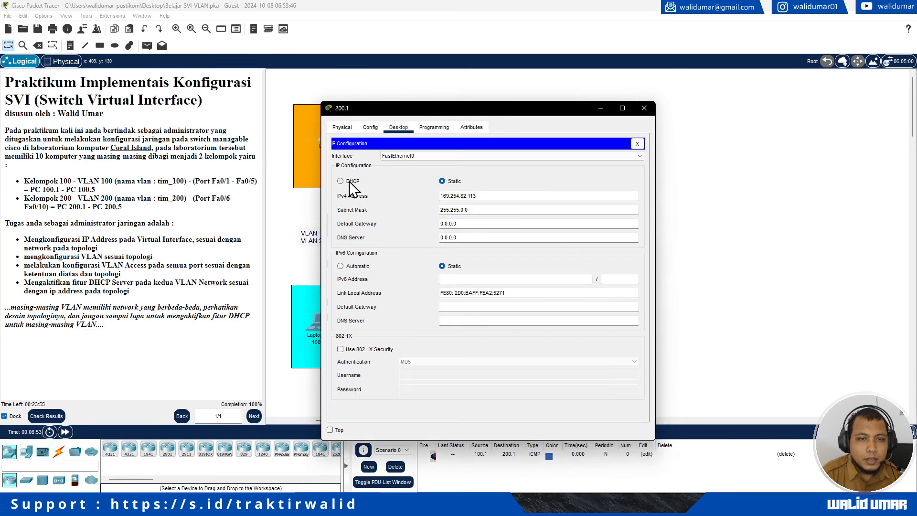
{"action": "left_click", "coordinate": [349, 181]}
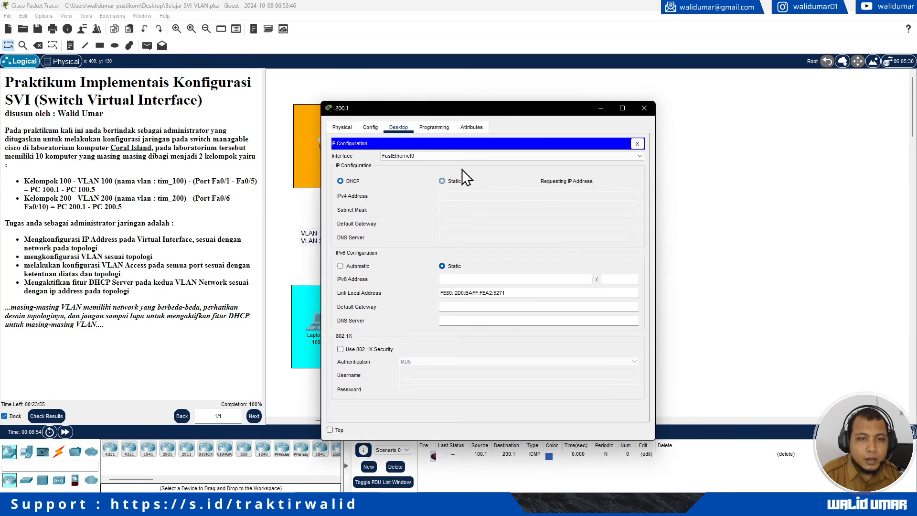
{"action": "left_click", "coordinate": [644, 108]}
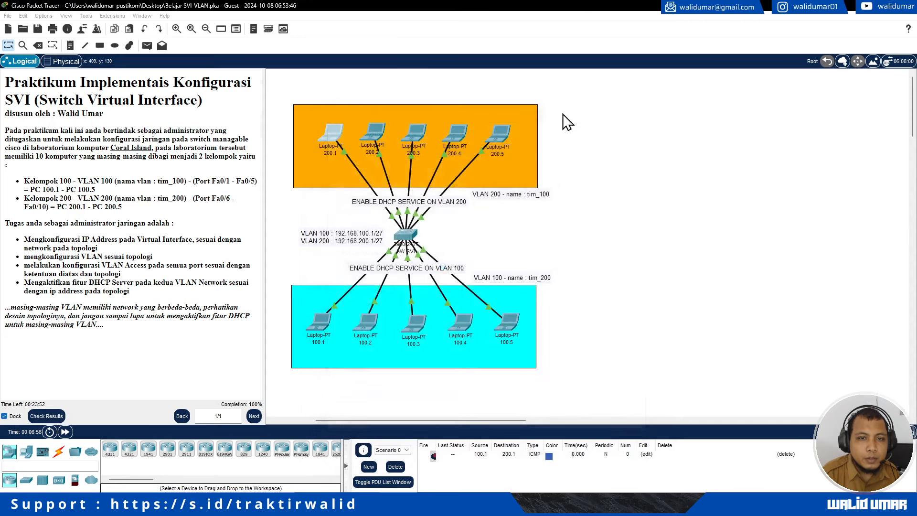
Step: Switch laptop 200.2's IP configuration to DHCP and close its window
{"action": "left_click", "coordinate": [373, 132]}
{"action": "left_click", "coordinate": [398, 127]}
{"action": "left_click", "coordinate": [374, 172]}
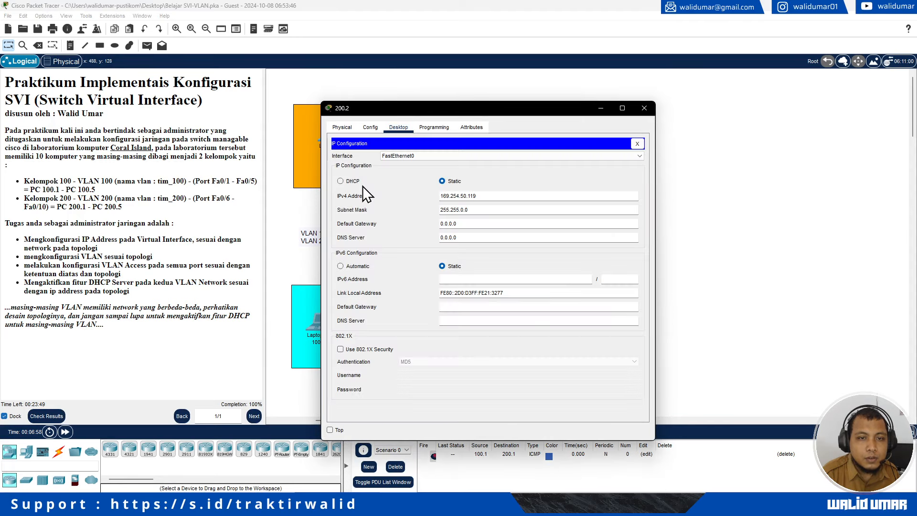
{"action": "left_click", "coordinate": [351, 181]}
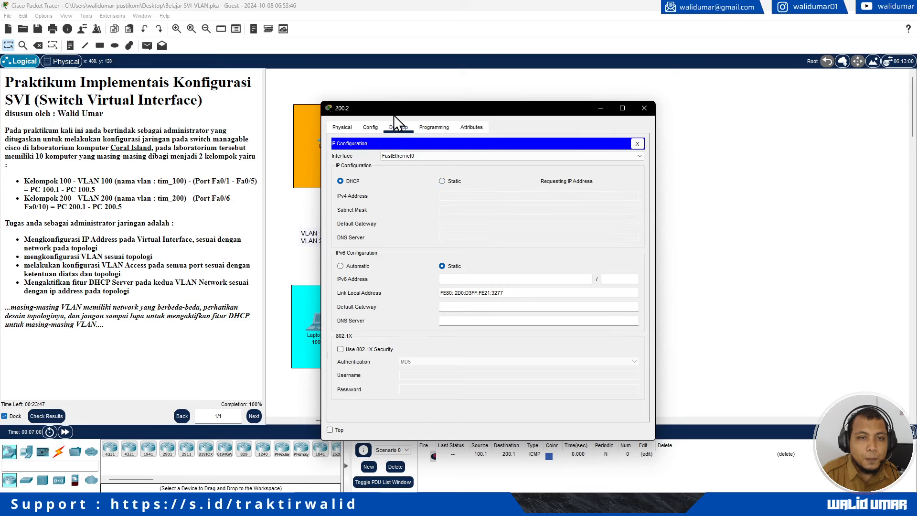
{"action": "left_click_drag", "start_coordinate": [393, 113], "coordinate": [581, 87]}
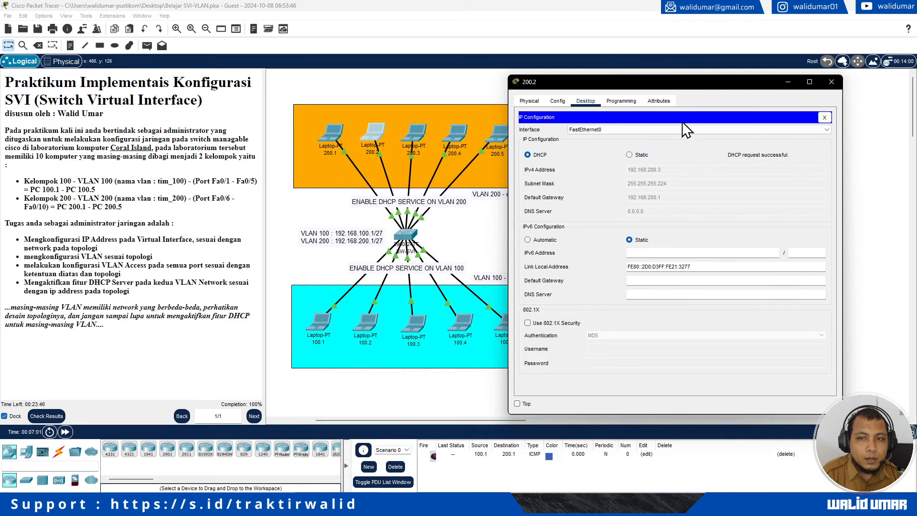
{"action": "left_click", "coordinate": [824, 81]}
Step: Switch laptop 200.3's IP configuration to DHCP and close its window
{"action": "left_click", "coordinate": [411, 136]}
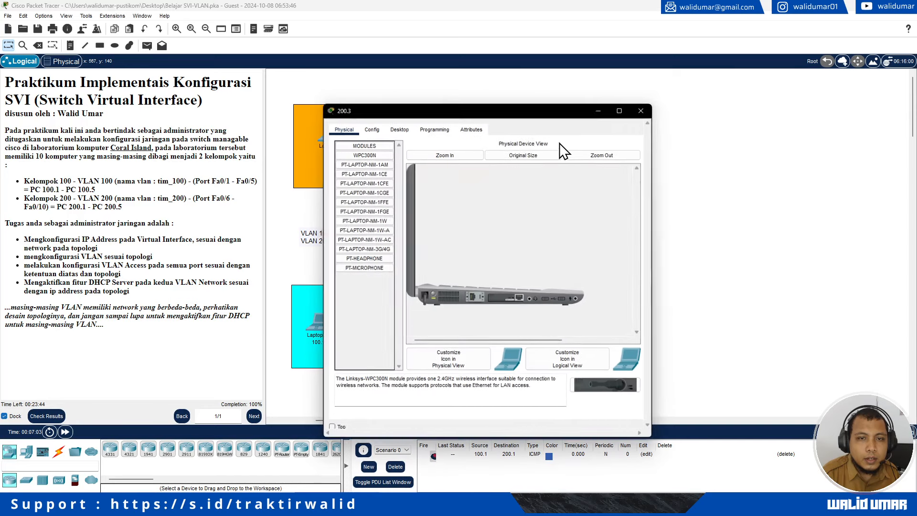
{"action": "left_click", "coordinate": [398, 127]}
{"action": "left_click", "coordinate": [362, 153]}
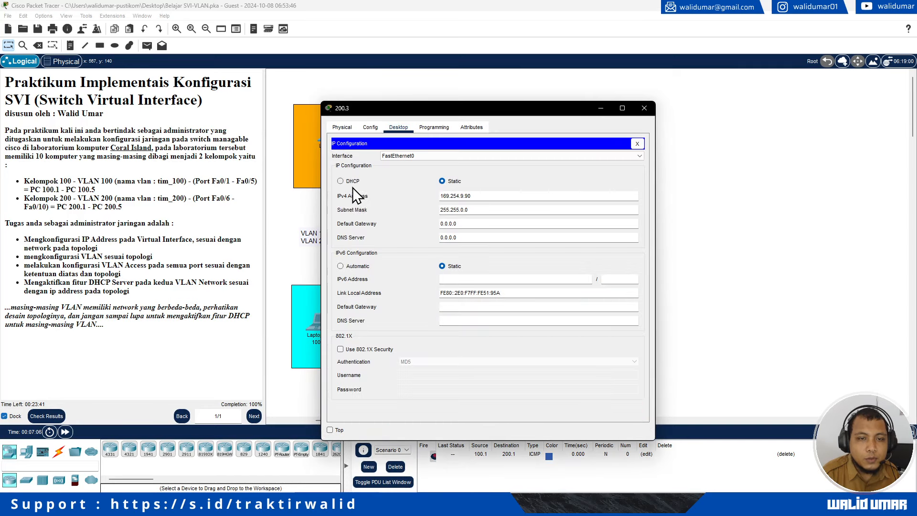
{"action": "left_click", "coordinate": [348, 184]}
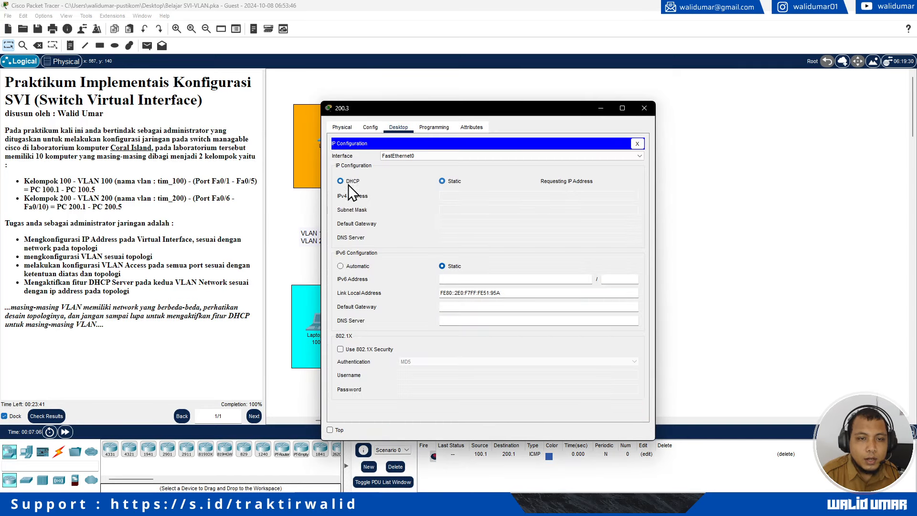
{"action": "left_click", "coordinate": [652, 110]}
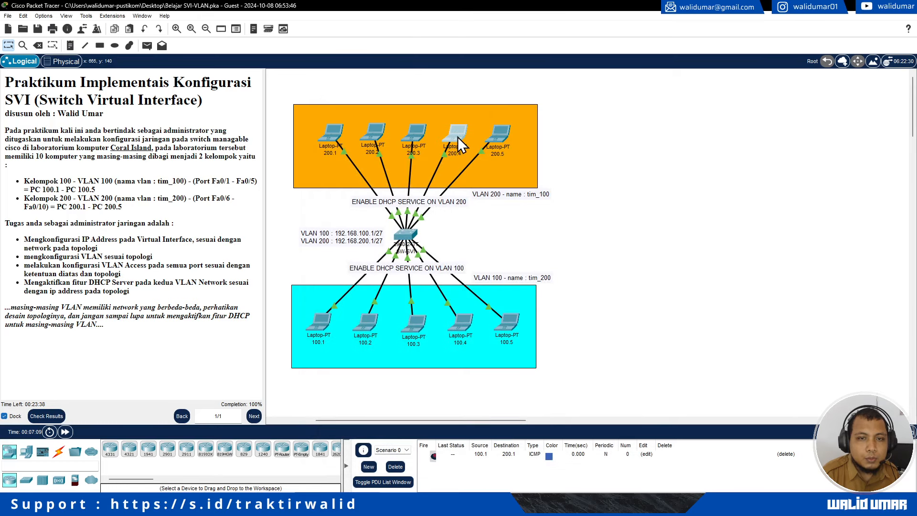
Step: Switch laptop 200.4's IP configuration to DHCP and close its window
{"action": "left_click", "coordinate": [457, 137]}
{"action": "left_click", "coordinate": [391, 126]}
{"action": "left_click", "coordinate": [357, 162]}
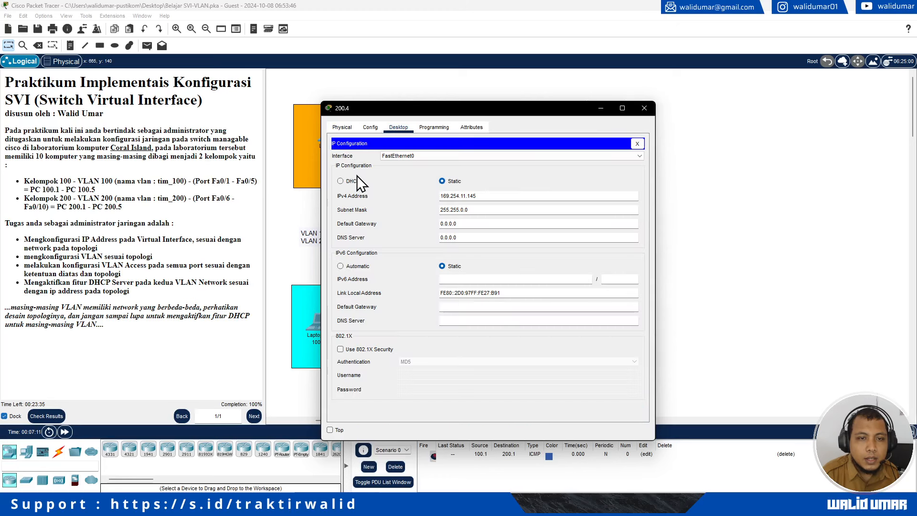
{"action": "left_click", "coordinate": [353, 181]}
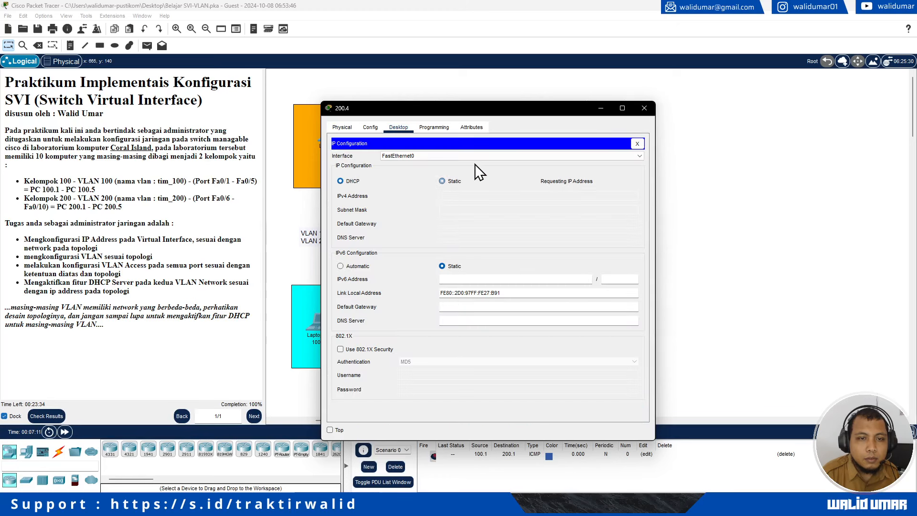
{"action": "left_click", "coordinate": [645, 108]}
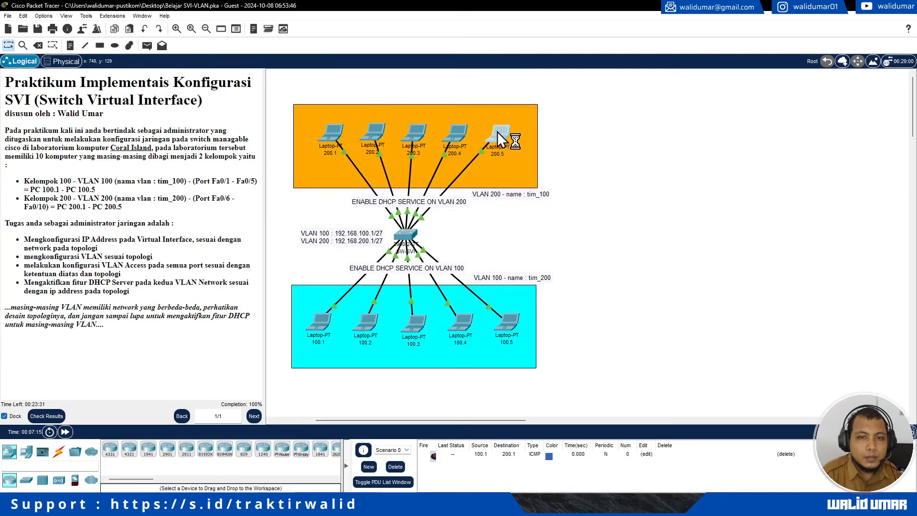
Step: Switch laptop 200.5's IP configuration to DHCP and close its window
{"action": "left_click", "coordinate": [497, 131]}
{"action": "left_click", "coordinate": [394, 129]}
{"action": "left_click", "coordinate": [362, 167]}
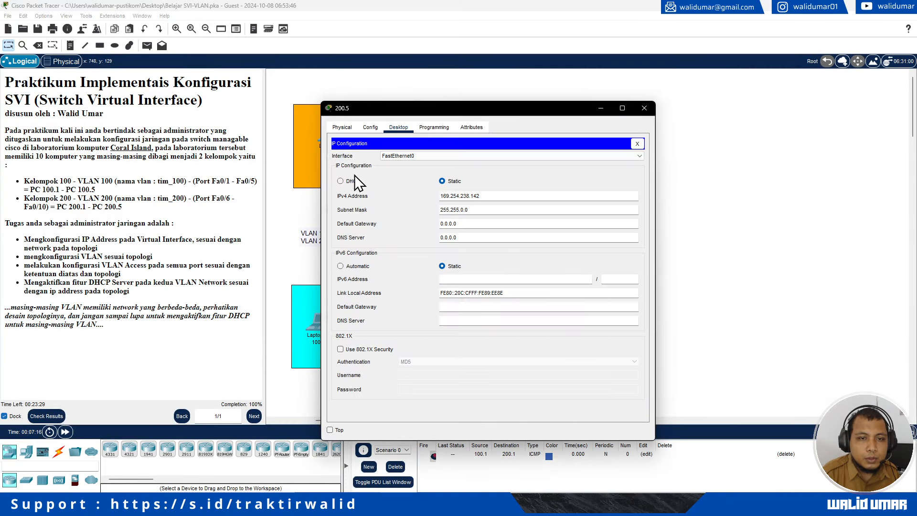
{"action": "left_click", "coordinate": [348, 179]}
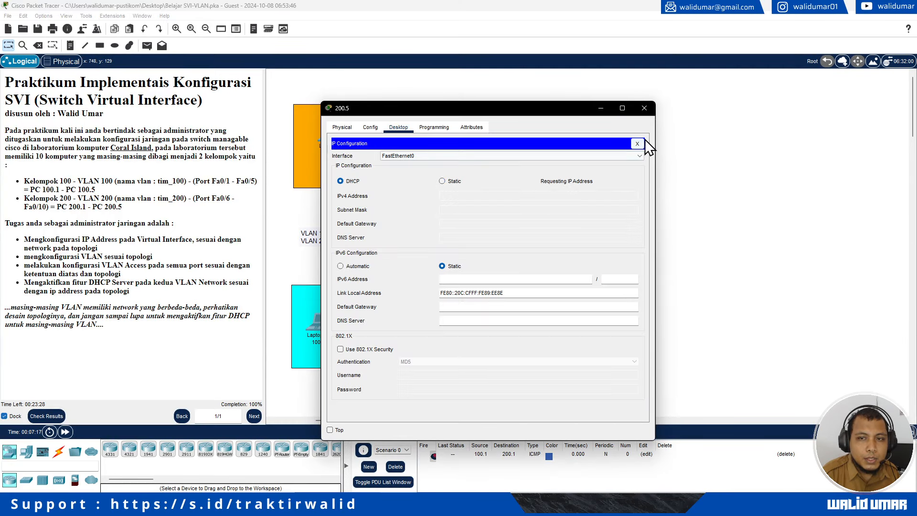
{"action": "left_click", "coordinate": [644, 107]}
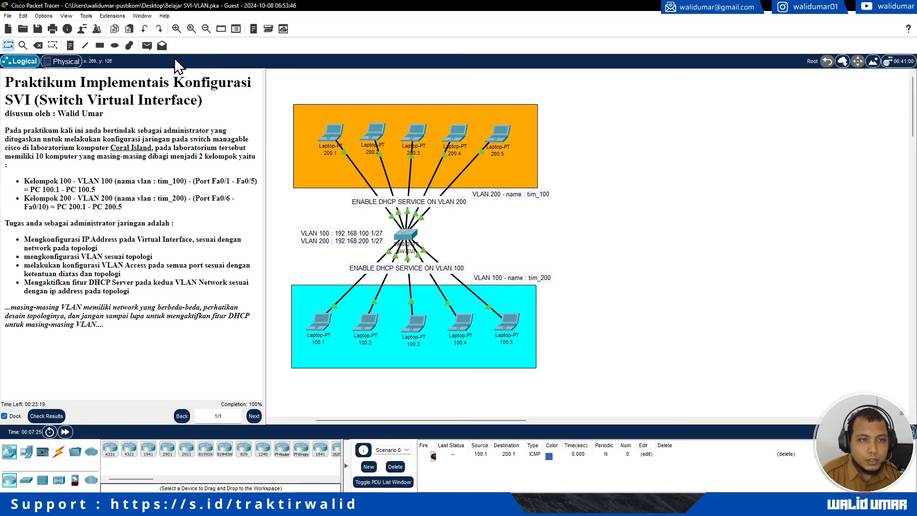
Step: Delete Scenario 0 with its PDU from 100.1 to 200.1 and switch to Simulation mode, with the simple PDU tool active
{"action": "left_click", "coordinate": [147, 47]}
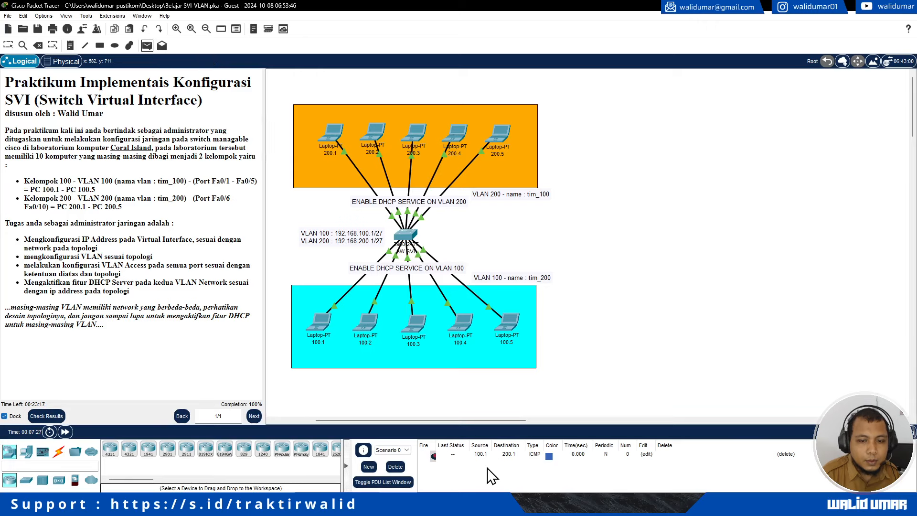
{"action": "left_click", "coordinate": [395, 468]}
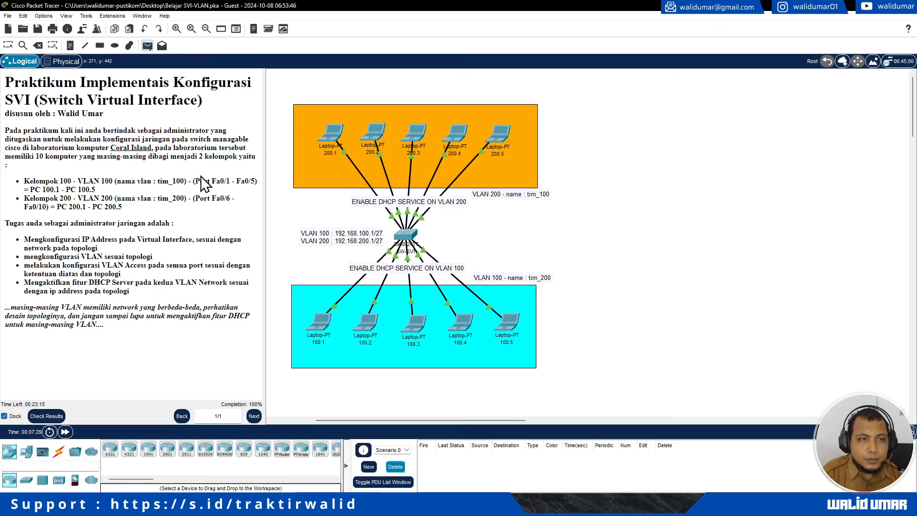
{"action": "left_click", "coordinate": [896, 431]}
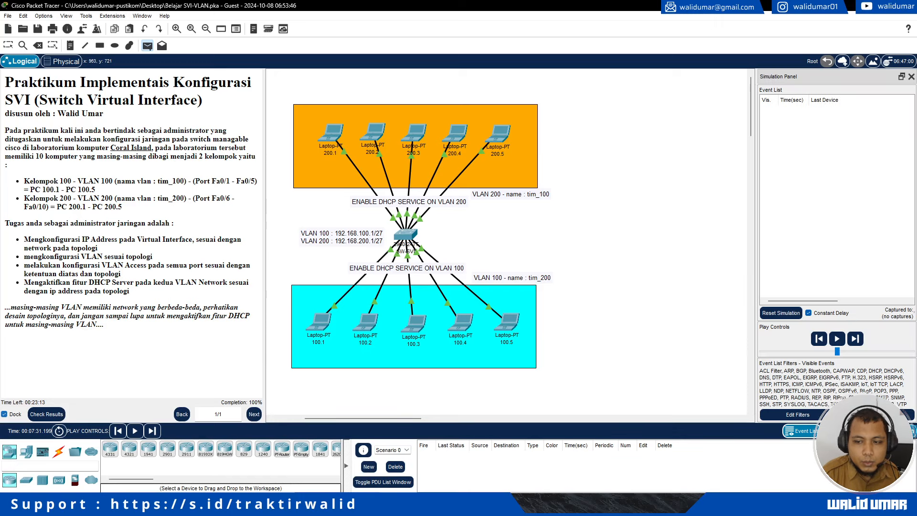
Step: Limit the simulation's event filters to ICMP only and raise the playback speed to near the maximum
{"action": "left_click", "coordinate": [823, 414]}
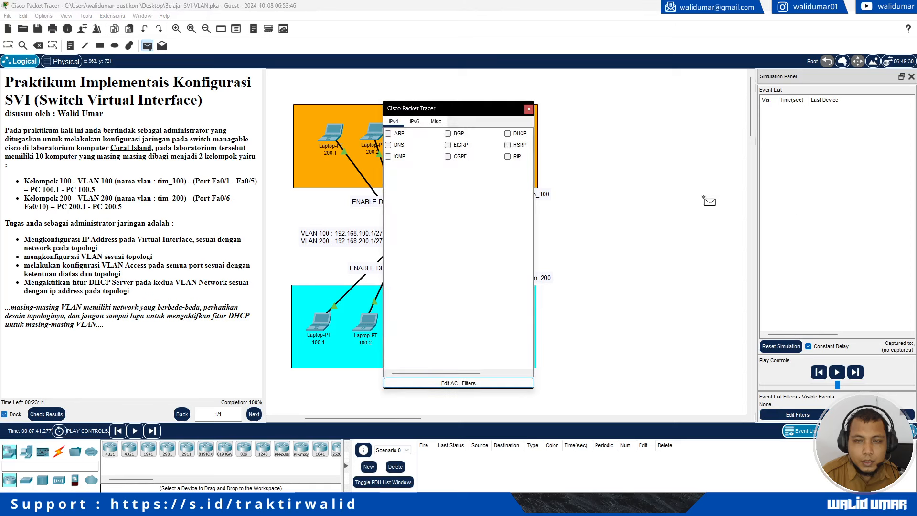
{"action": "left_click", "coordinate": [529, 110]}
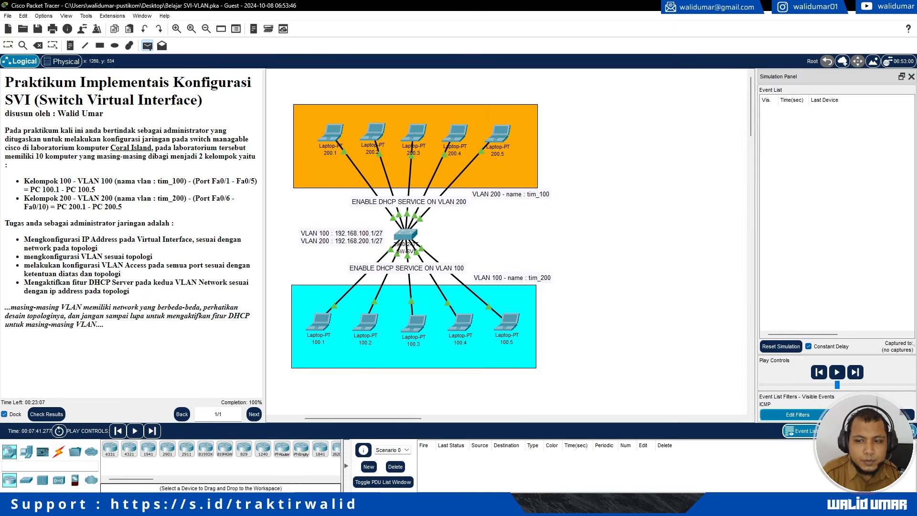
{"action": "left_click_drag", "start_coordinate": [837, 385], "coordinate": [893, 386]}
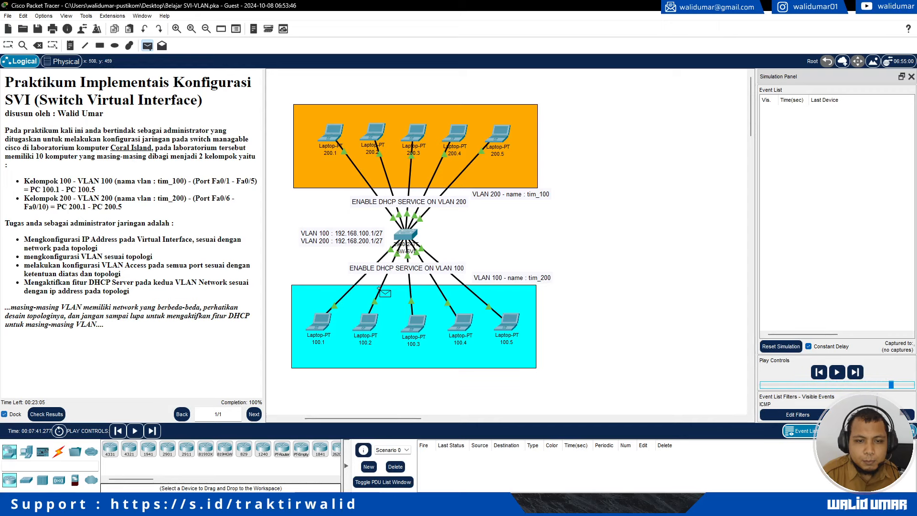
Step: Add a simple PDU with laptop 100.1 as source and laptop 100.5 as destination
{"action": "left_click", "coordinate": [306, 331]}
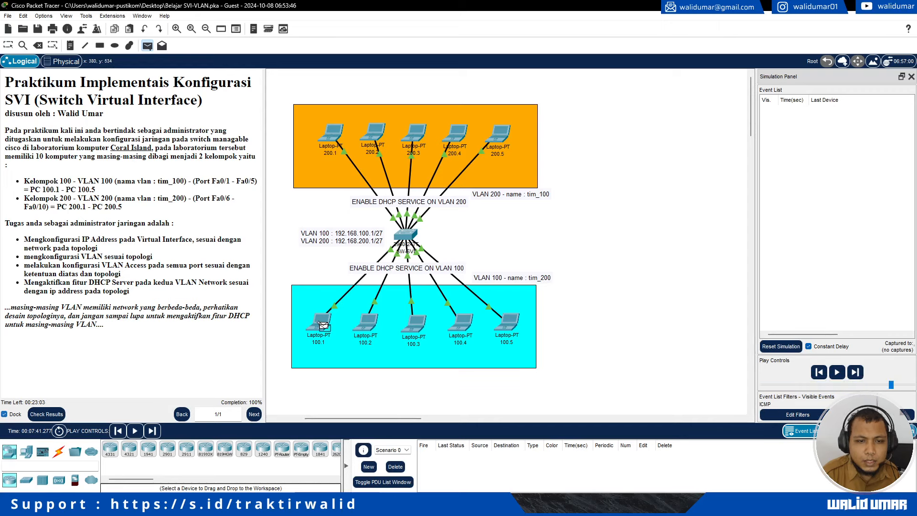
{"action": "left_click", "coordinate": [507, 321]}
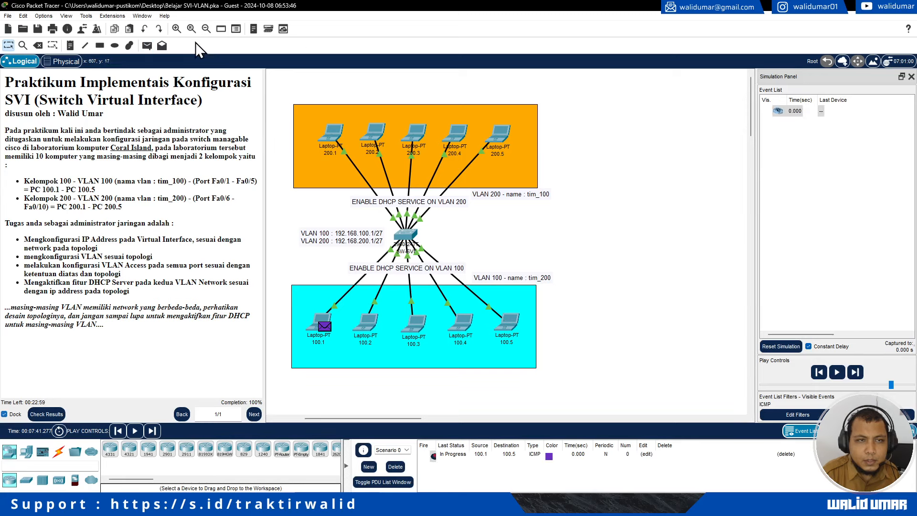